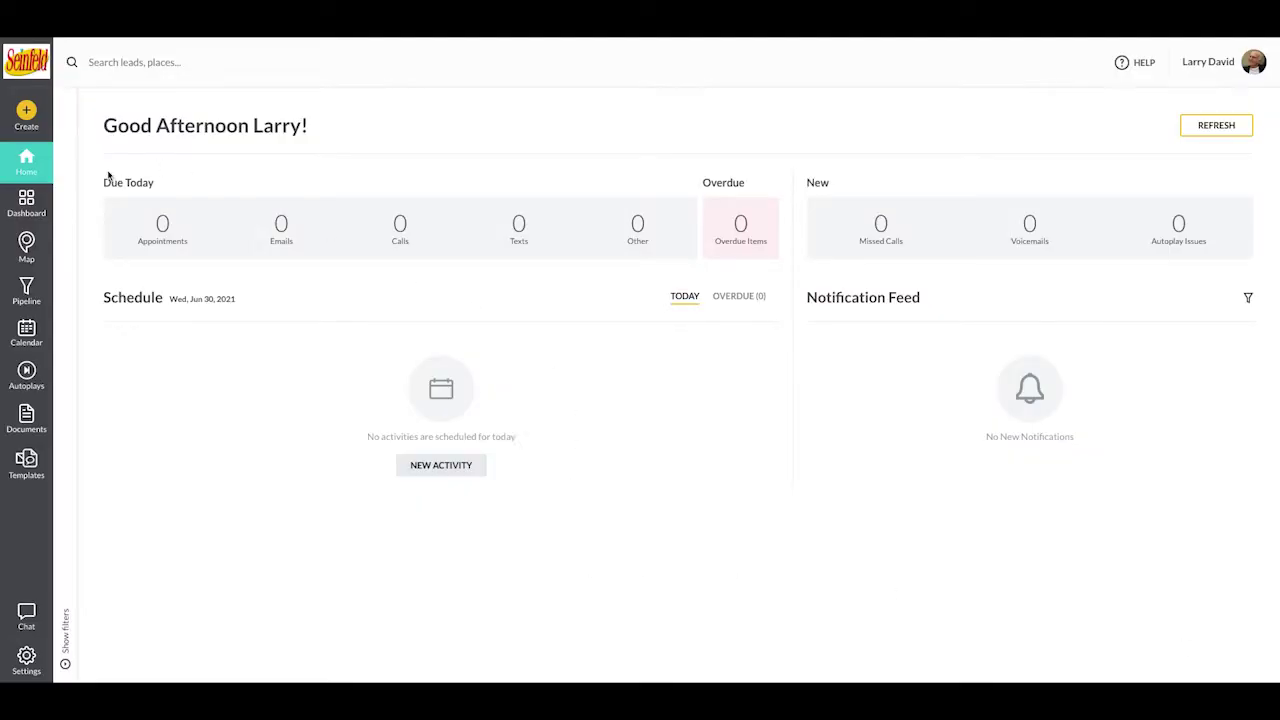
Step: Open Teams & Users settings and browse the Hierarchy, List View and Users tabs, ending on Teams
{"action": "left_click", "coordinate": [18, 670]}
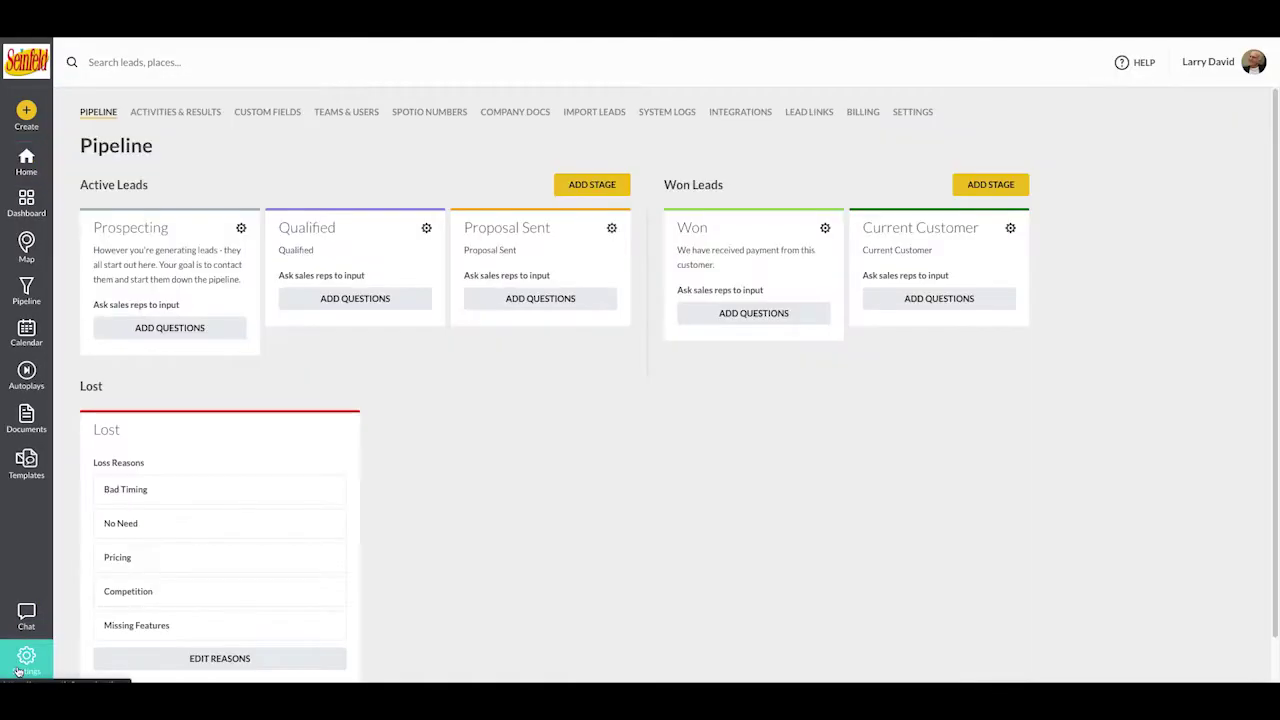
{"action": "left_click", "coordinate": [355, 113]}
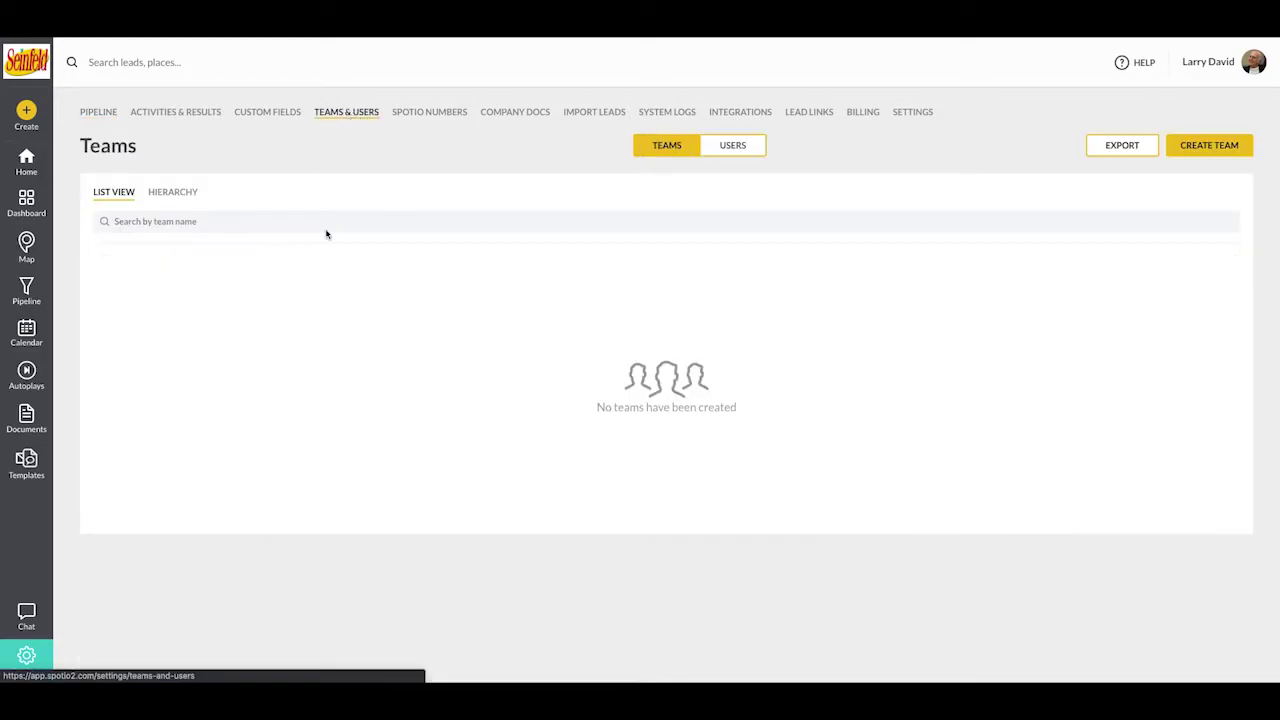
{"action": "left_click", "coordinate": [157, 194]}
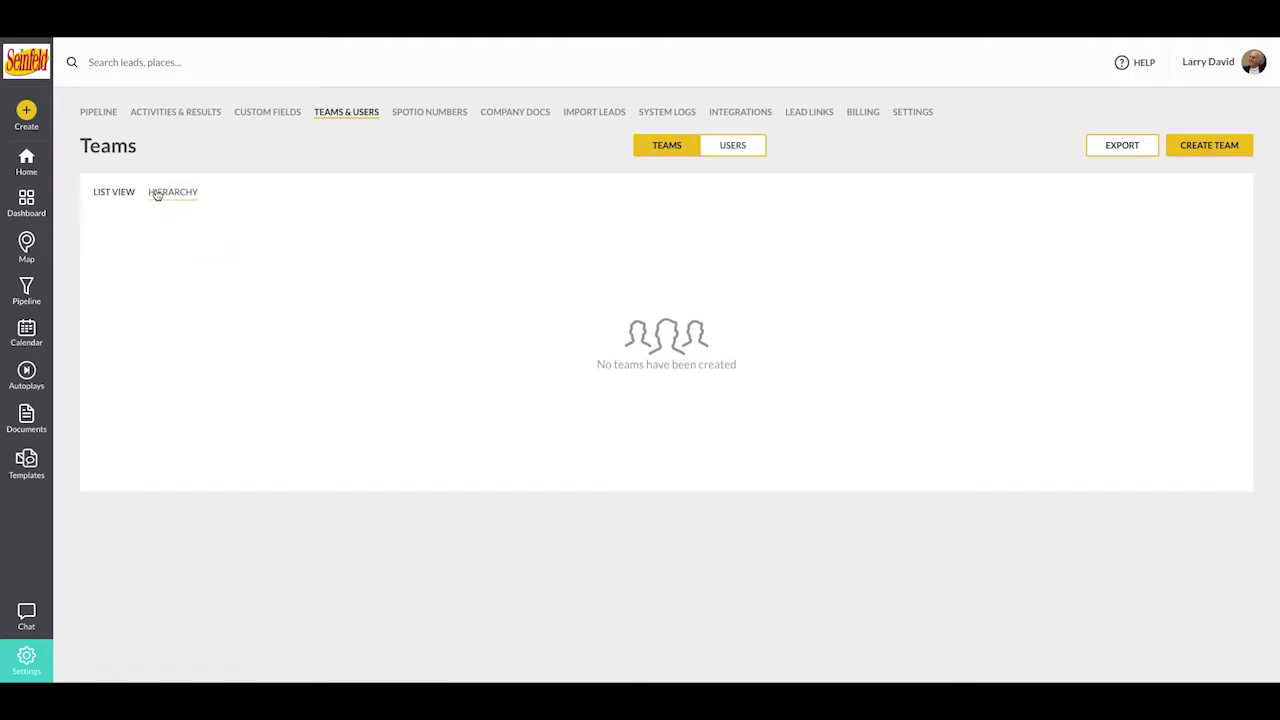
{"action": "left_click", "coordinate": [113, 194]}
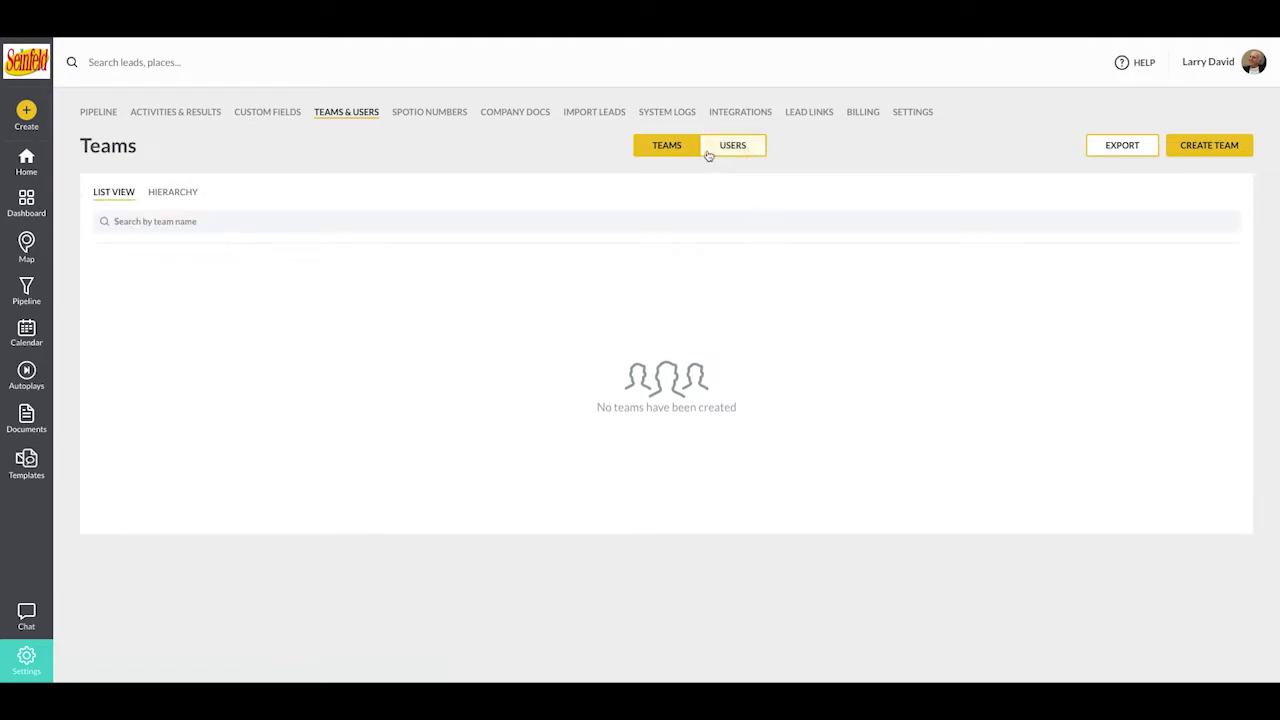
{"action": "left_click", "coordinate": [739, 155]}
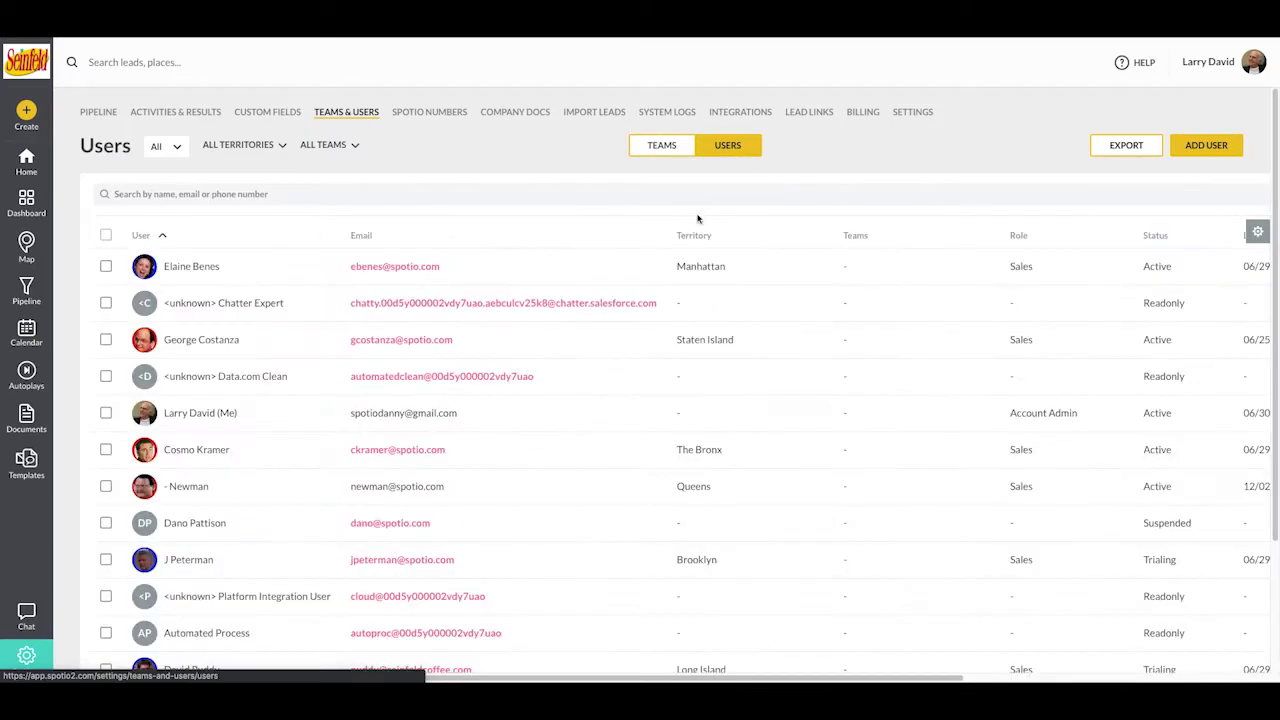
{"action": "left_click", "coordinate": [669, 148]}
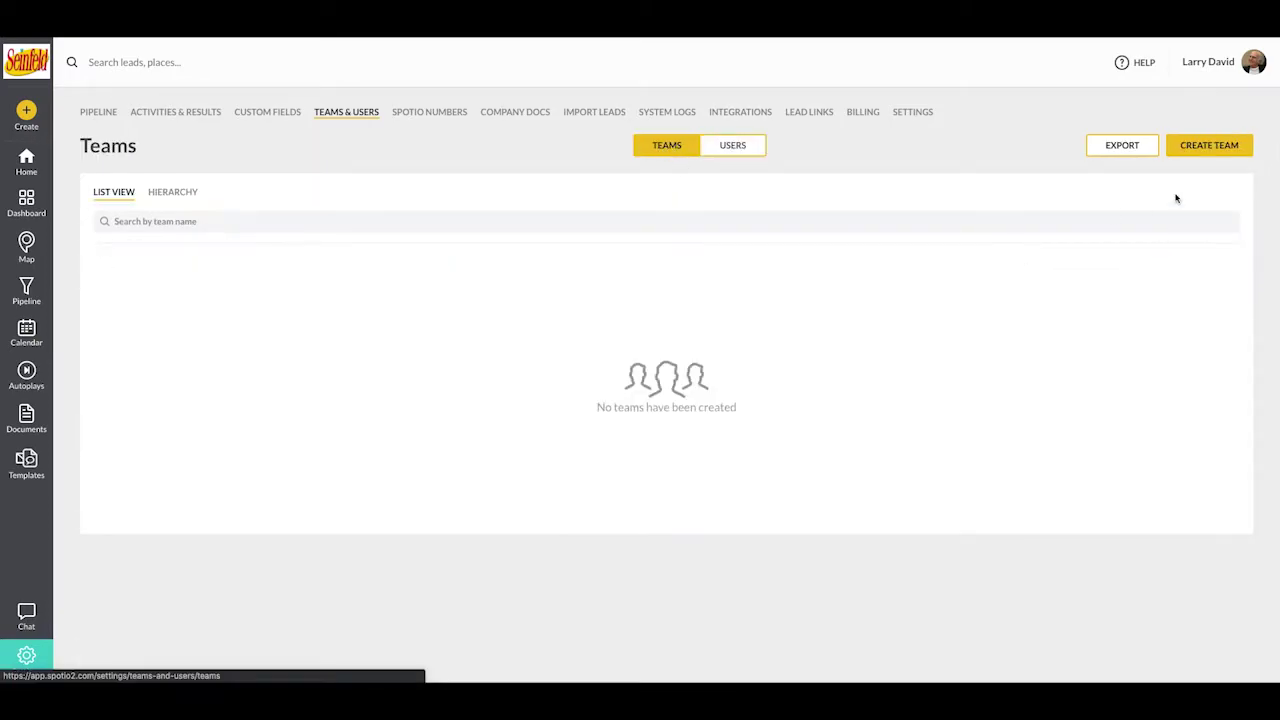
Step: Create 'Red Team' with no parent team and the first two listed users as members
{"action": "left_click", "coordinate": [1182, 150]}
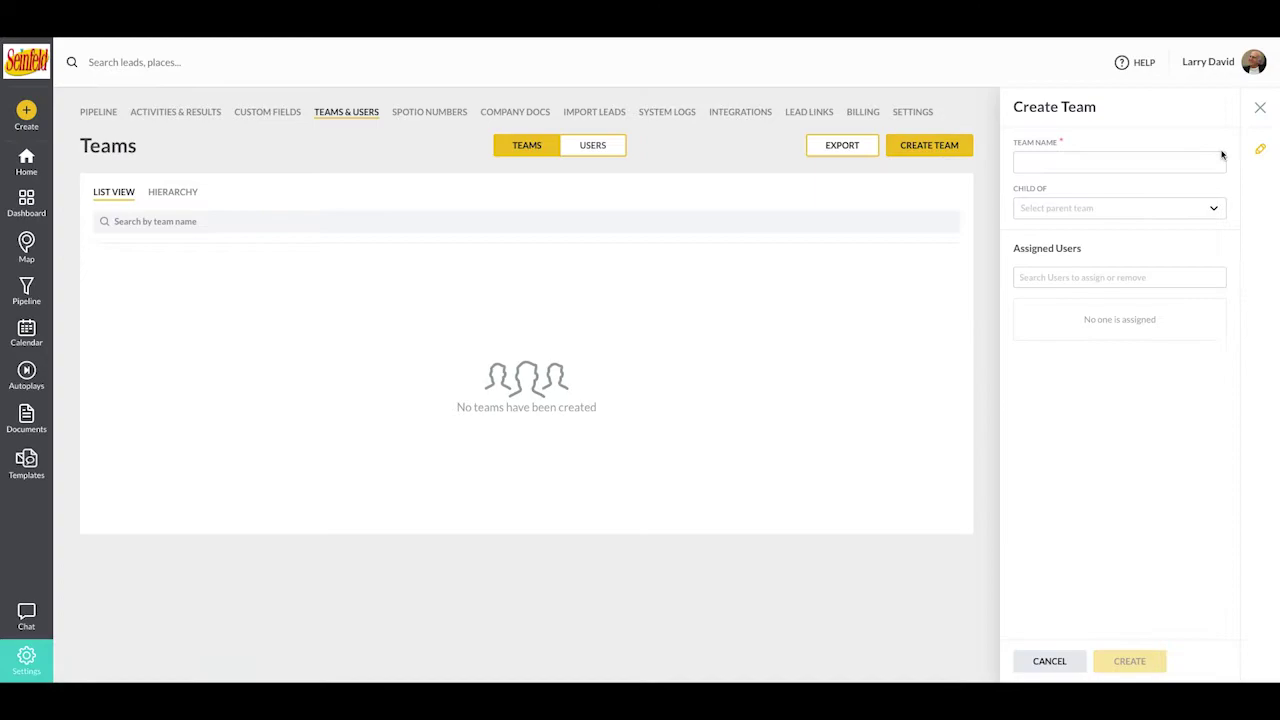
{"action": "type", "text": "Red Team"}
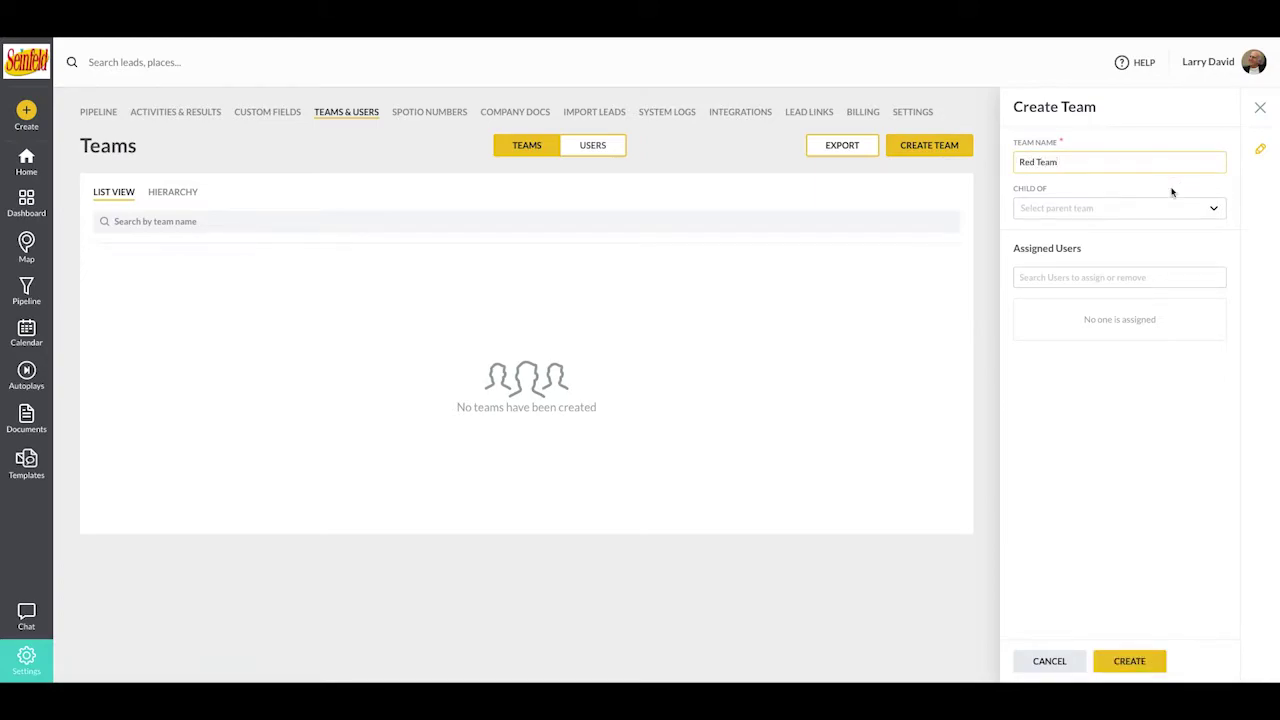
{"action": "left_click", "coordinate": [1069, 210]}
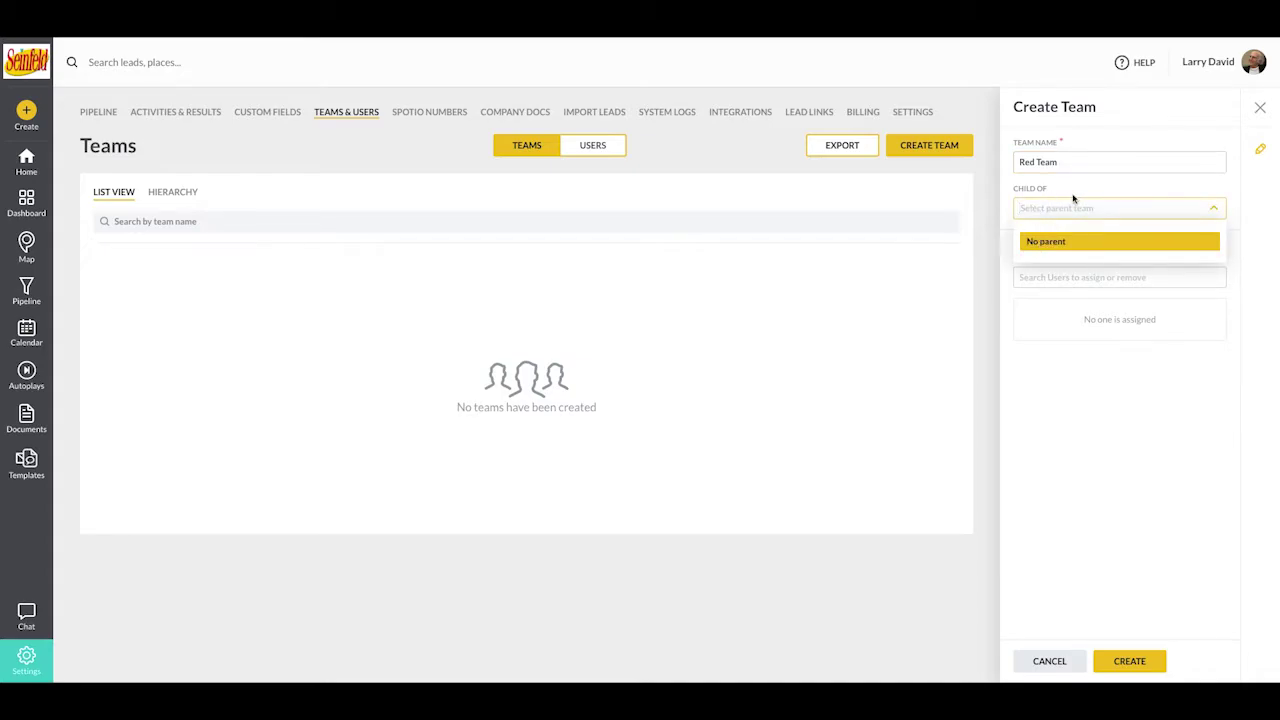
{"action": "left_click", "coordinate": [1076, 201]}
{"action": "left_click", "coordinate": [1068, 280]}
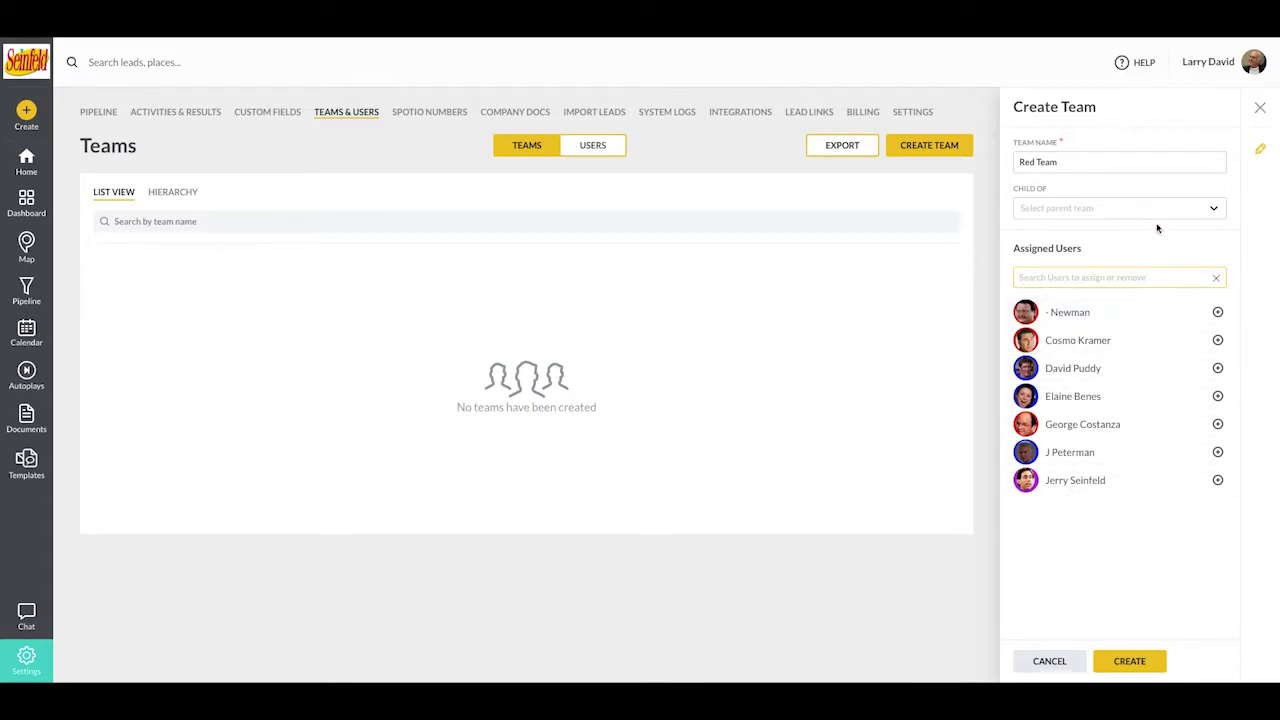
{"action": "left_click", "coordinate": [1217, 312]}
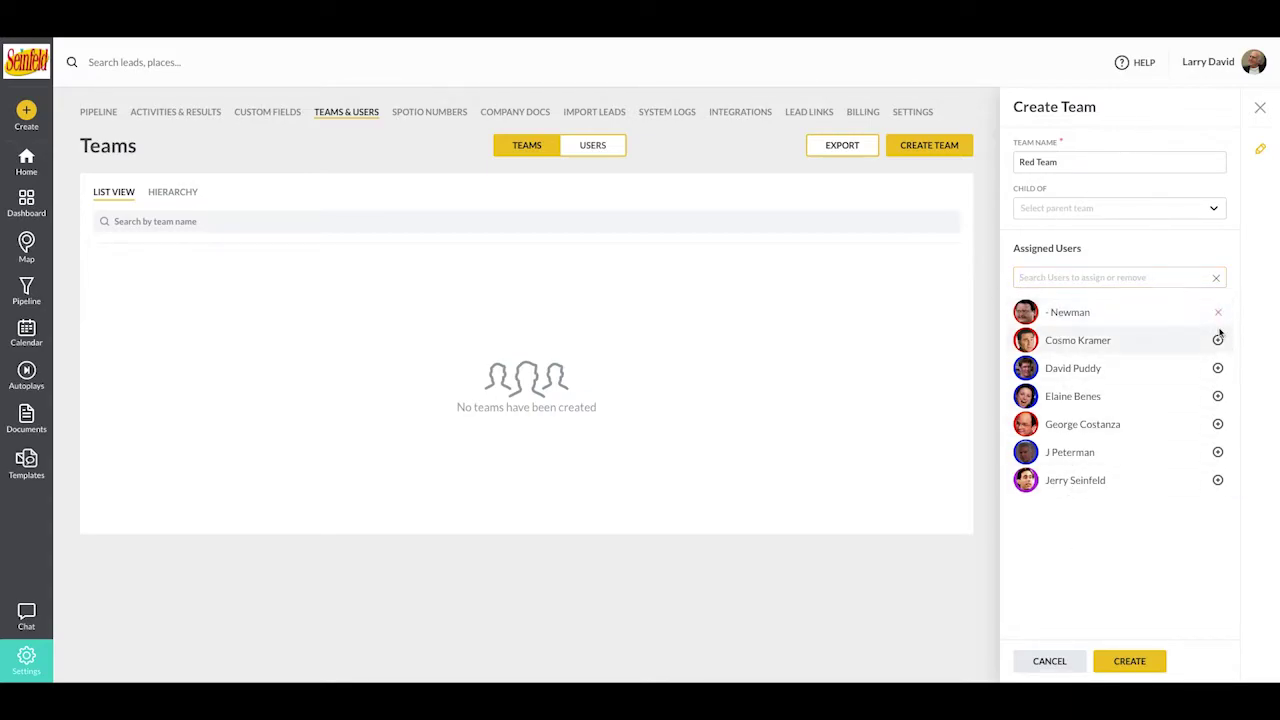
{"action": "left_click", "coordinate": [1217, 340]}
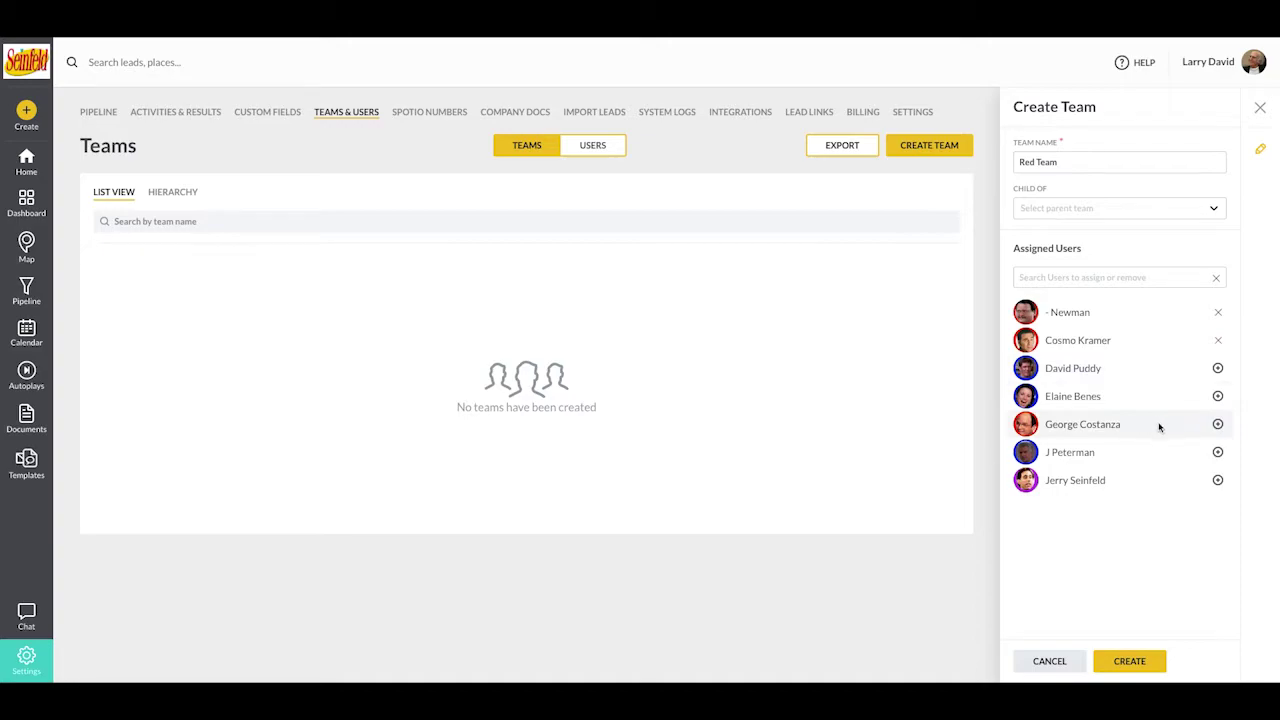
{"action": "left_click", "coordinate": [1140, 661]}
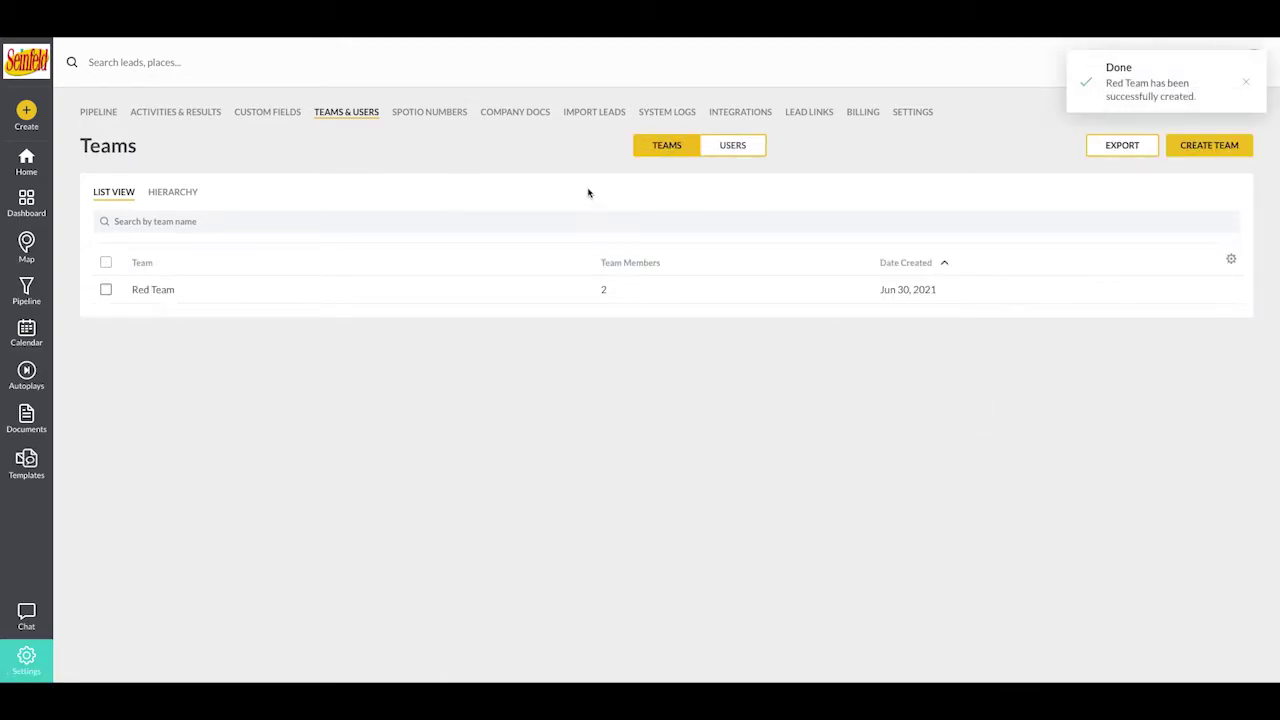
Step: Filter the users list to Active and Trialing users
{"action": "left_click", "coordinate": [730, 145]}
{"action": "left_click", "coordinate": [166, 147]}
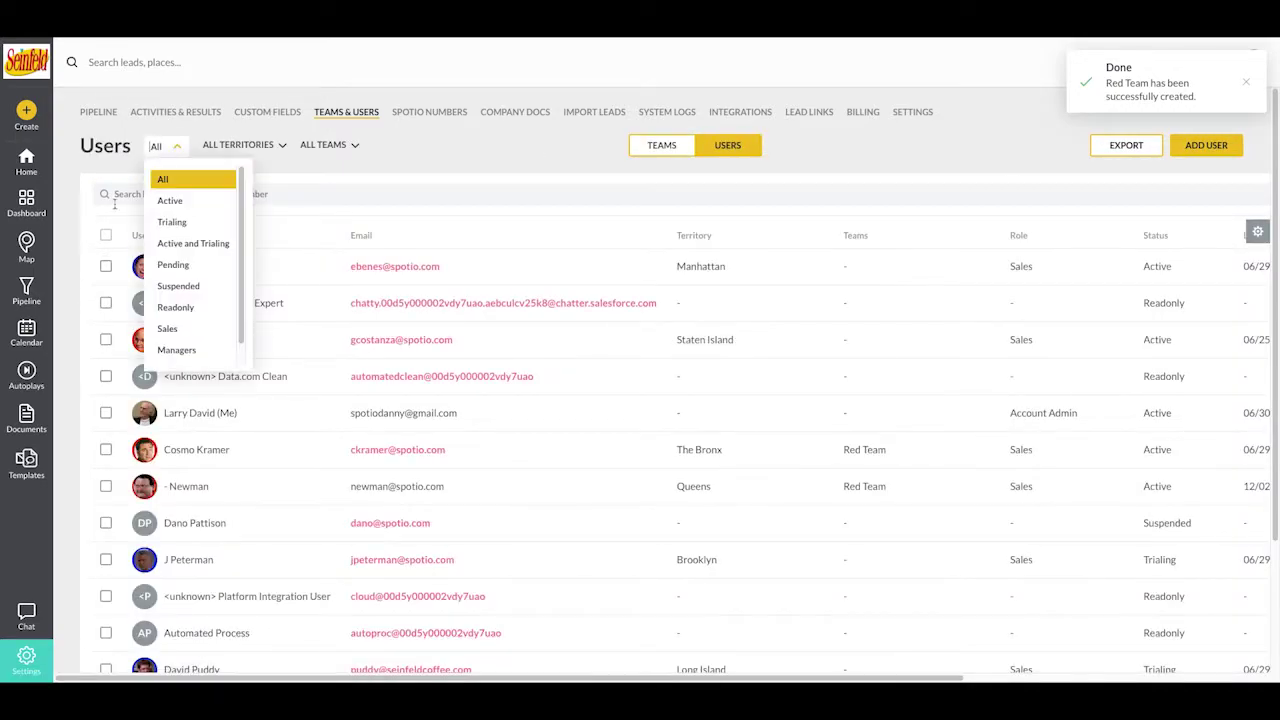
{"action": "left_click", "coordinate": [176, 243]}
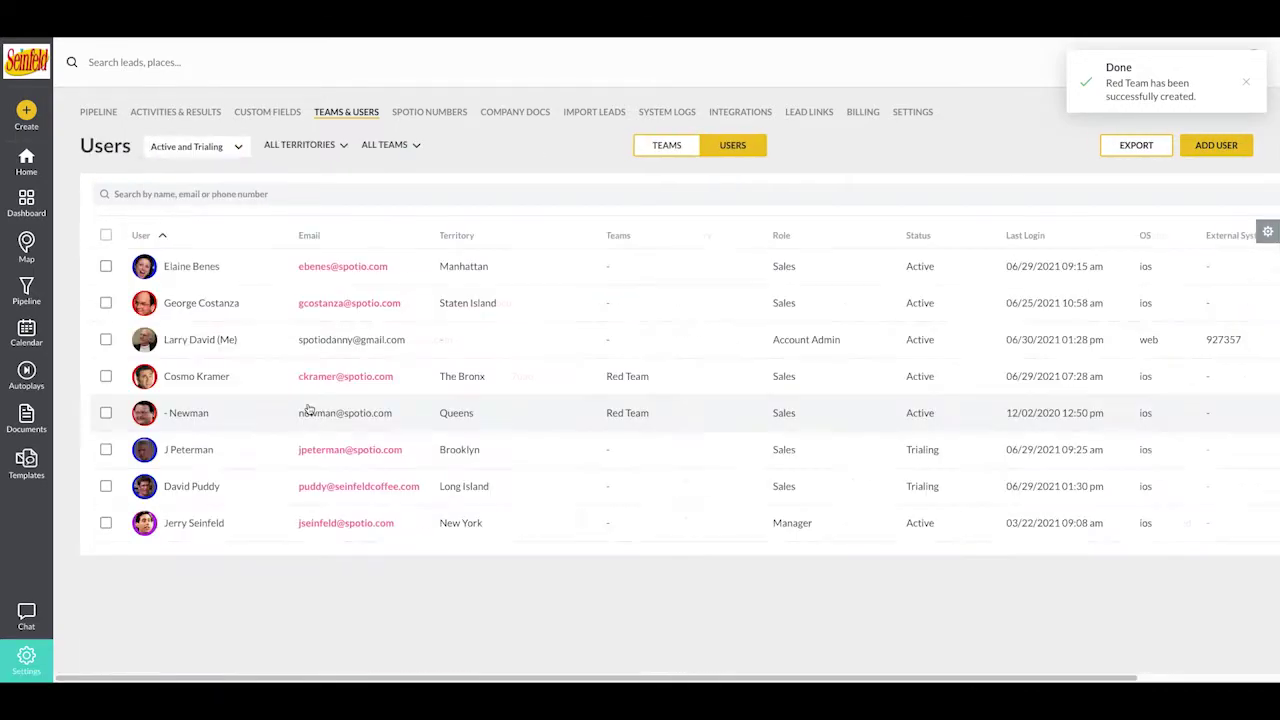
Step: Assign the Staten Island sales rep to Red Team and save
{"action": "left_click", "coordinate": [200, 302]}
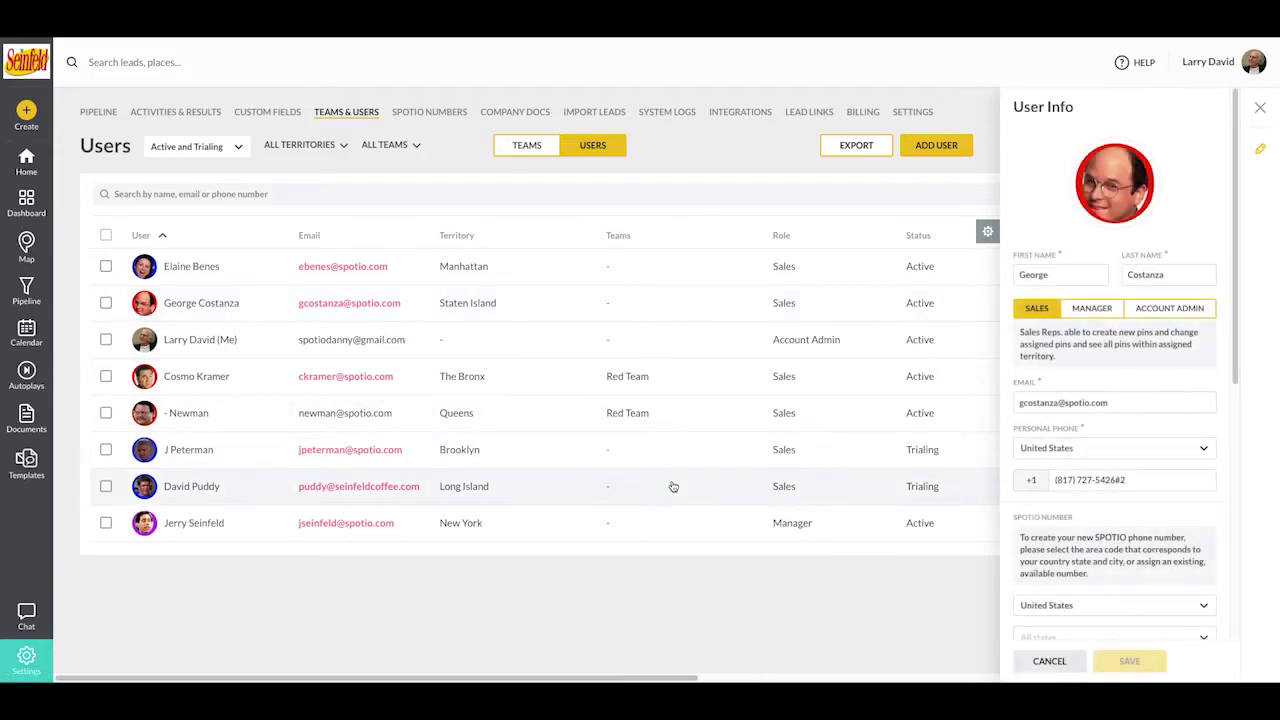
{"action": "scroll", "coordinate": [1087, 508], "scroll_direction": "down", "scroll_amount": 5}
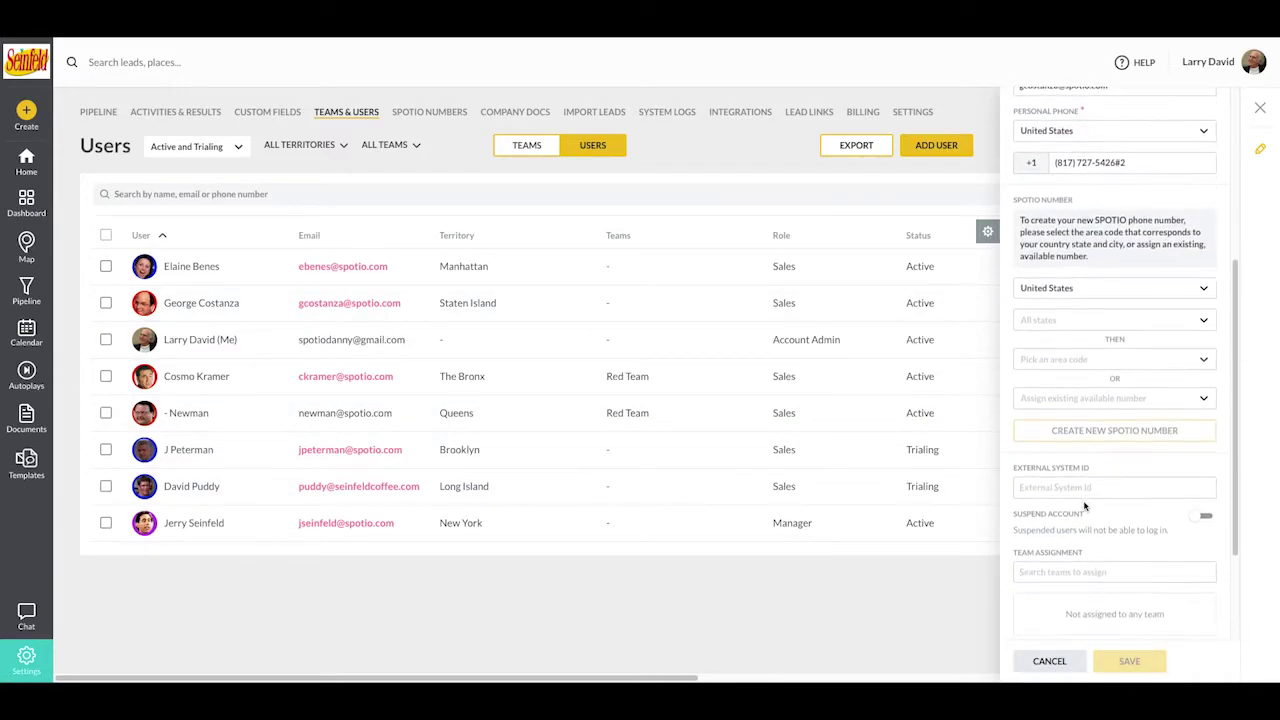
{"action": "scroll", "coordinate": [1085, 507], "scroll_direction": "down", "scroll_amount": 3}
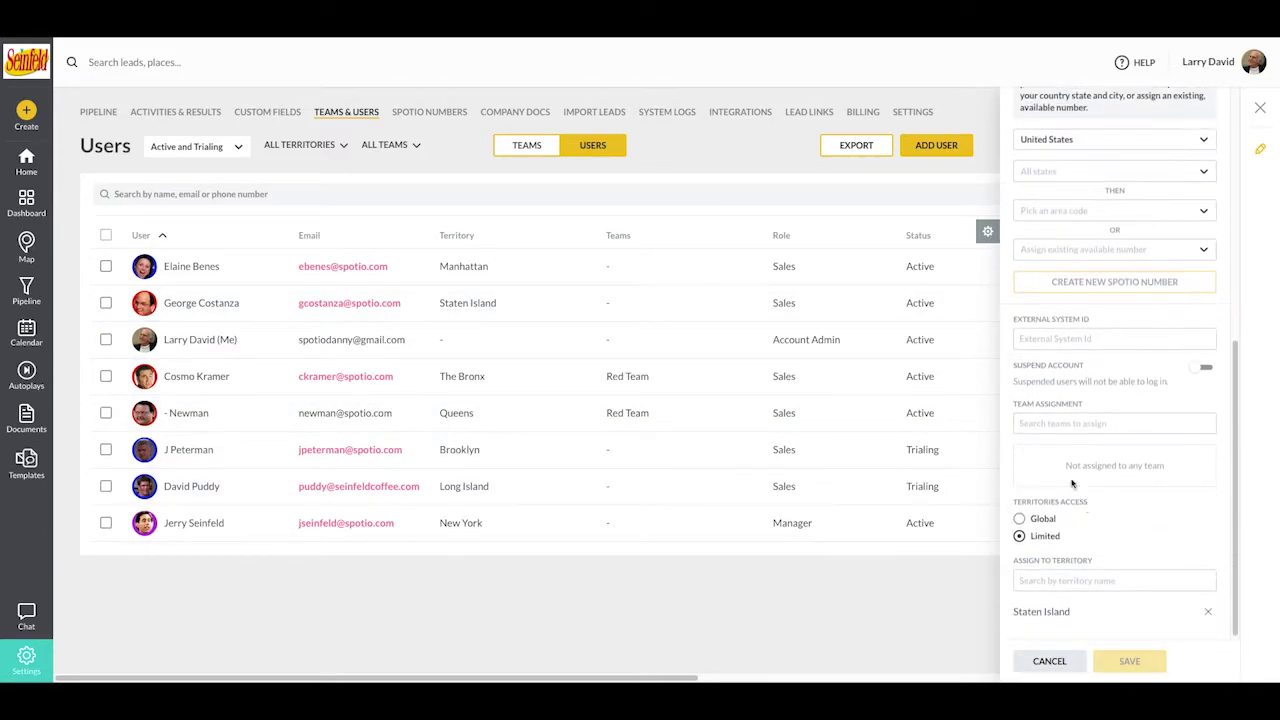
{"action": "left_click", "coordinate": [1043, 424]}
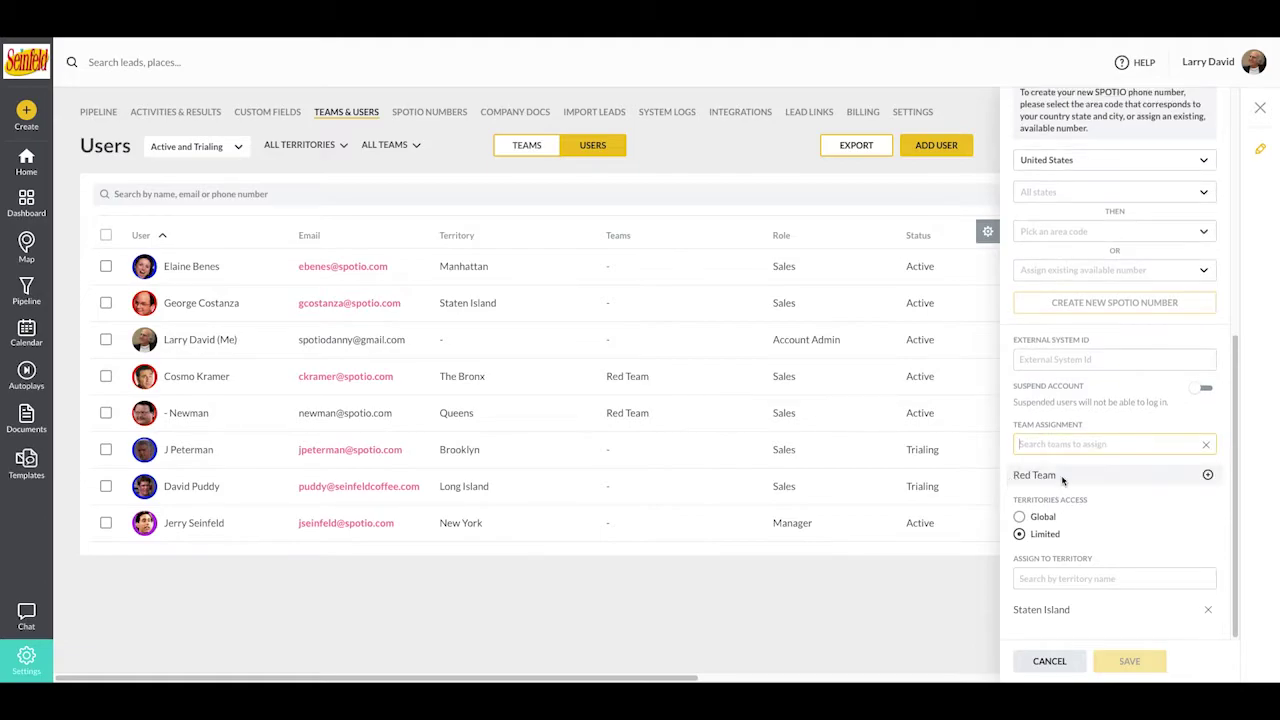
{"action": "left_click", "coordinate": [1205, 476]}
{"action": "left_click", "coordinate": [1138, 660]}
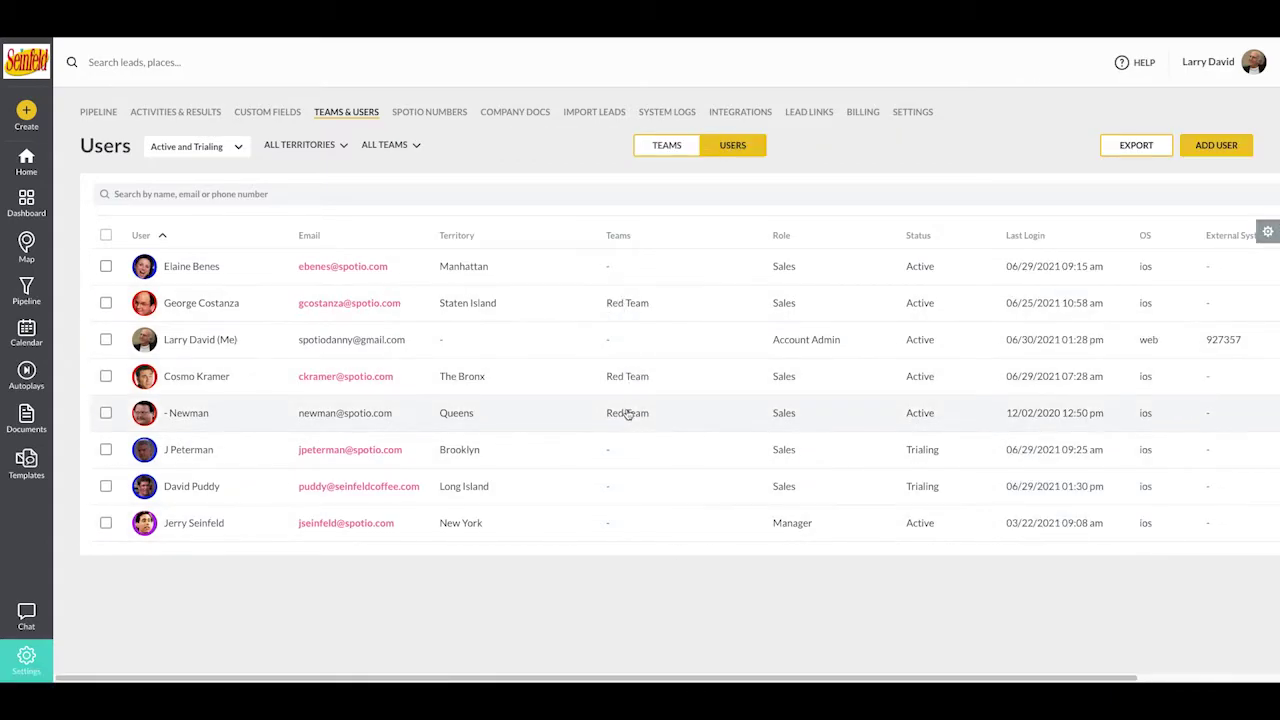
Step: Create 'Blue Team' with its three sales reps assigned as members
{"action": "left_click", "coordinate": [672, 146]}
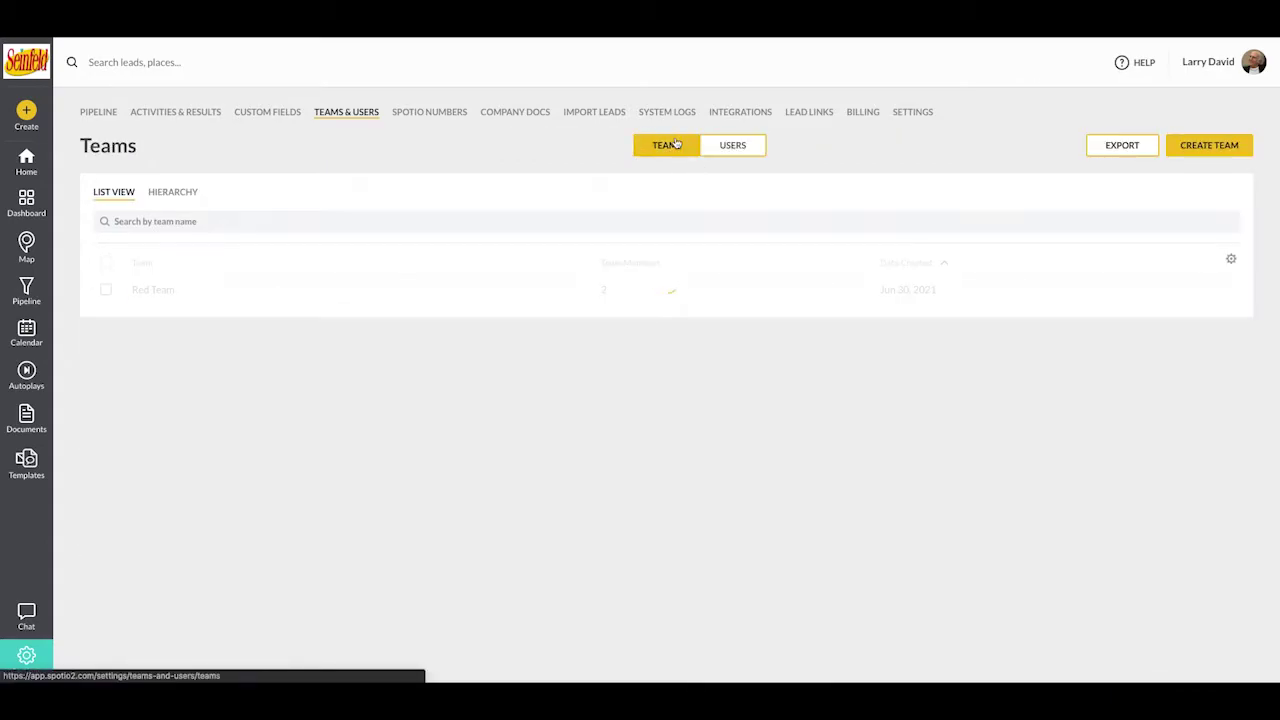
{"action": "left_click", "coordinate": [1209, 146]}
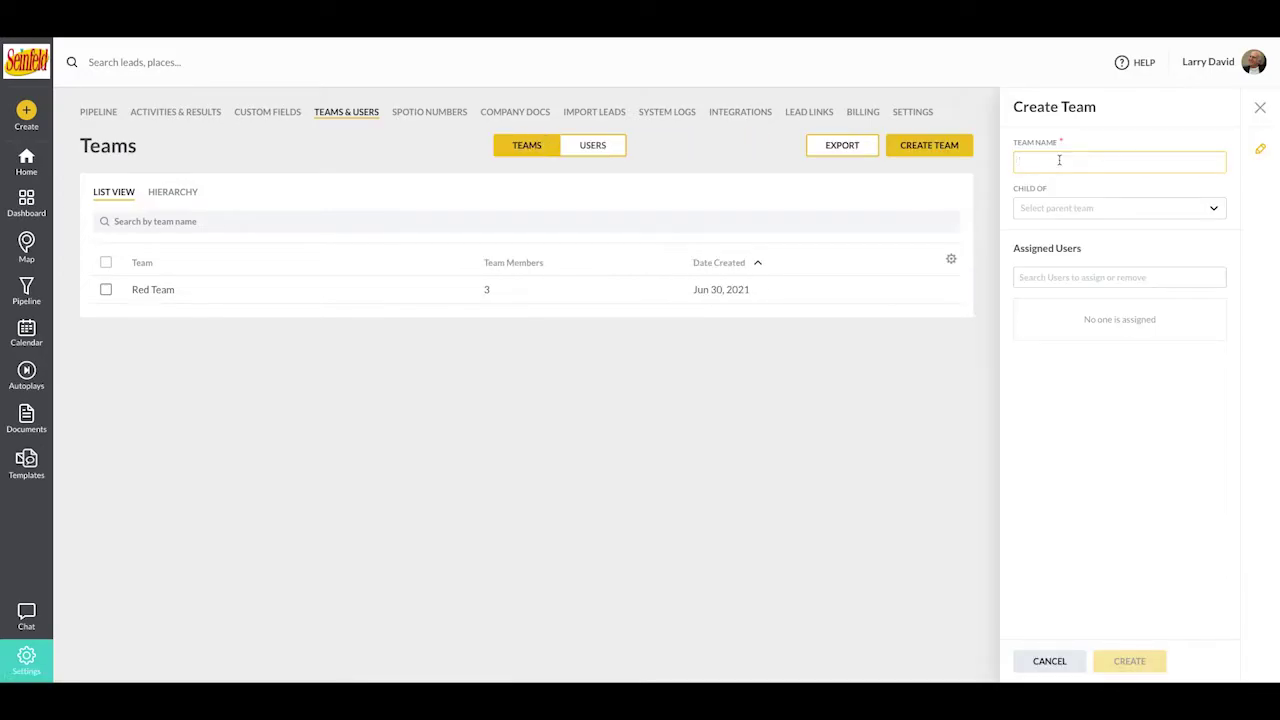
{"action": "type", "text": "Blue Team"}
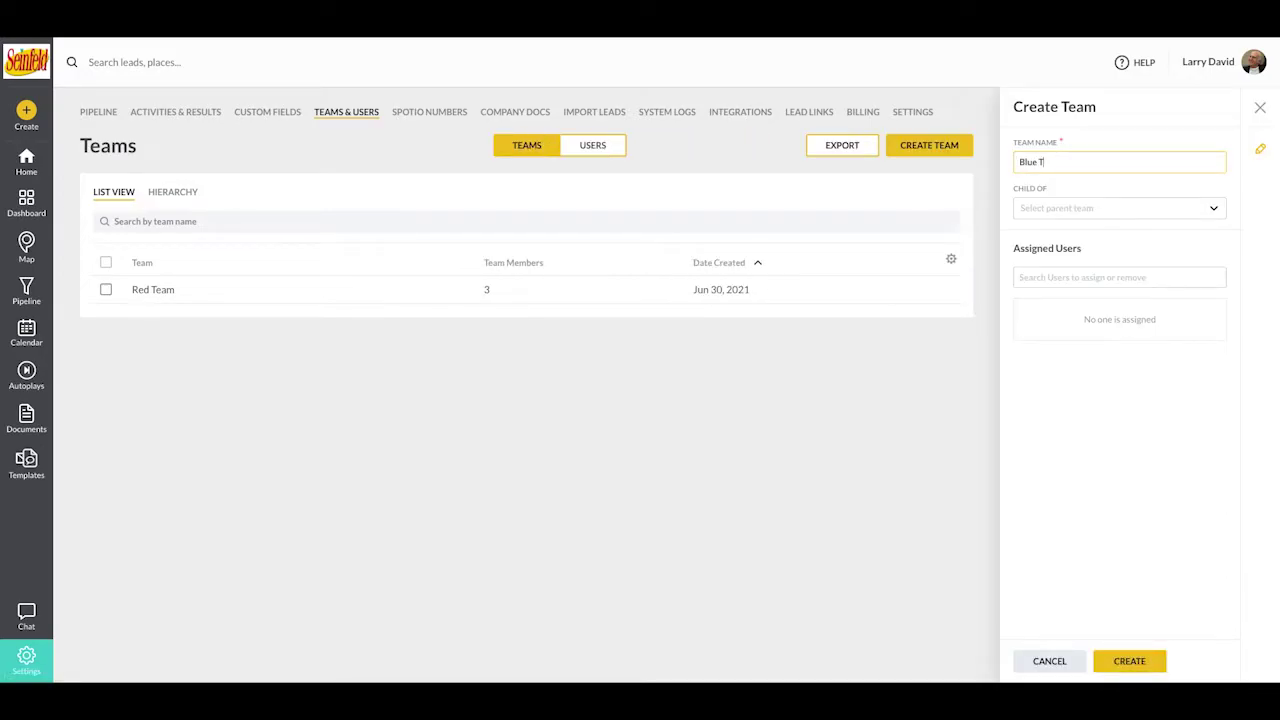
{"action": "left_click", "coordinate": [1052, 277]}
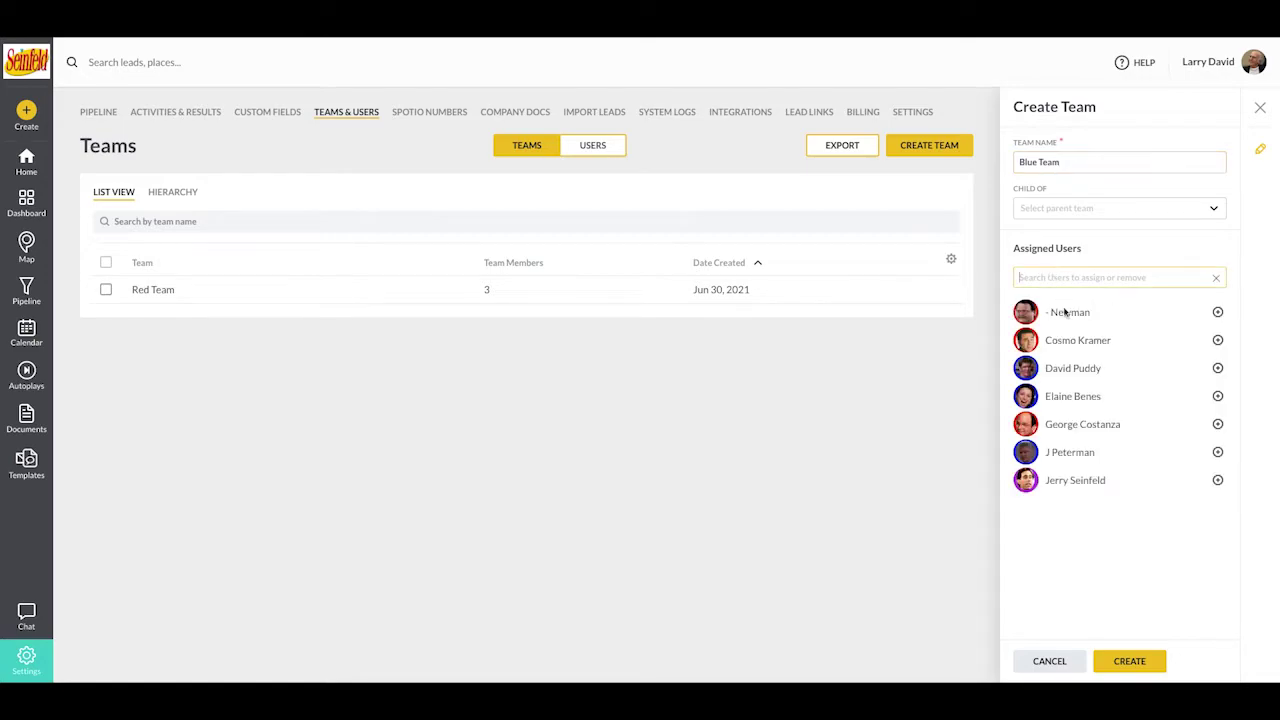
{"action": "left_click", "coordinate": [1217, 396]}
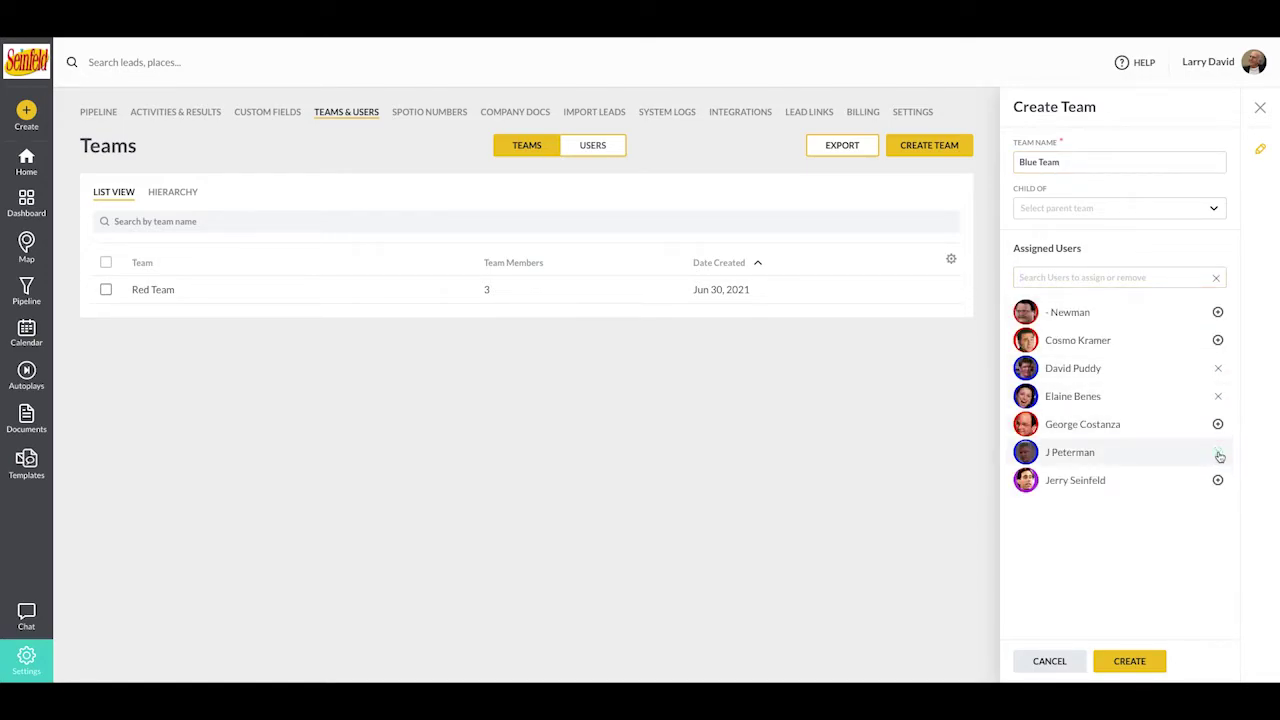
{"action": "left_click", "coordinate": [1125, 659]}
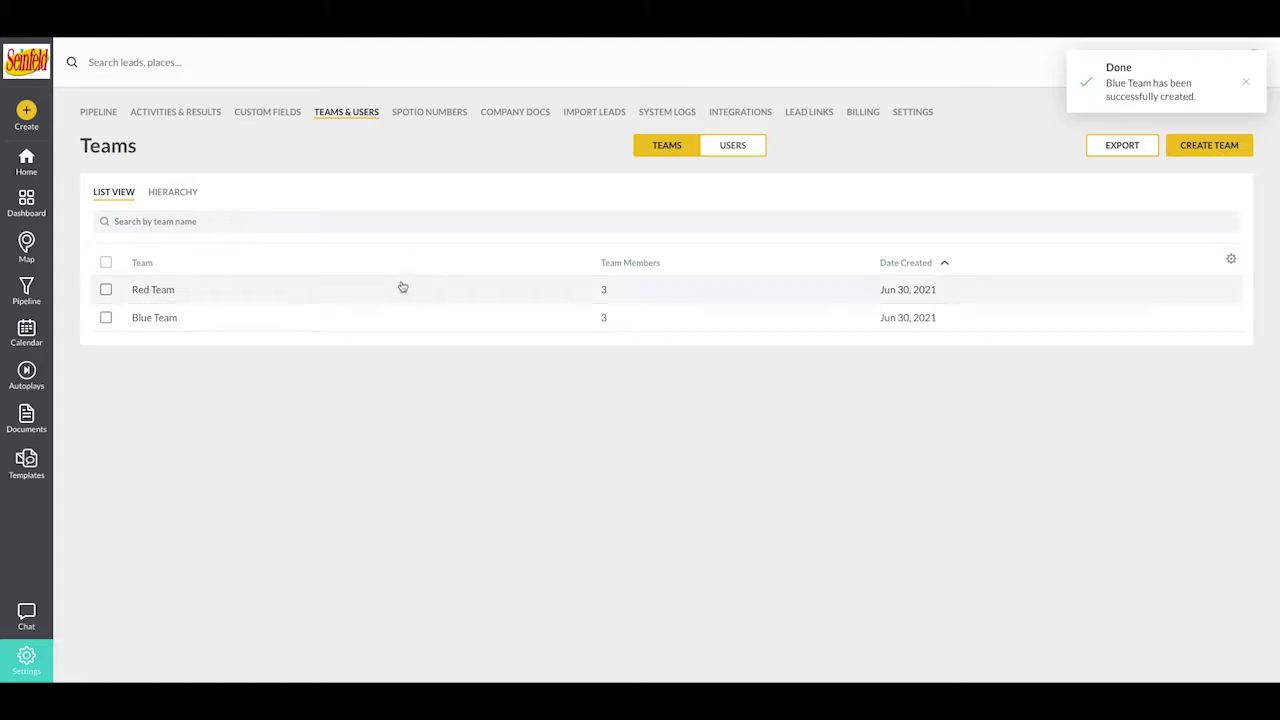
Step: Create a 'New York' team with the manager as its only member
{"action": "left_click", "coordinate": [1212, 147]}
{"action": "left_click", "coordinate": [1140, 158]}
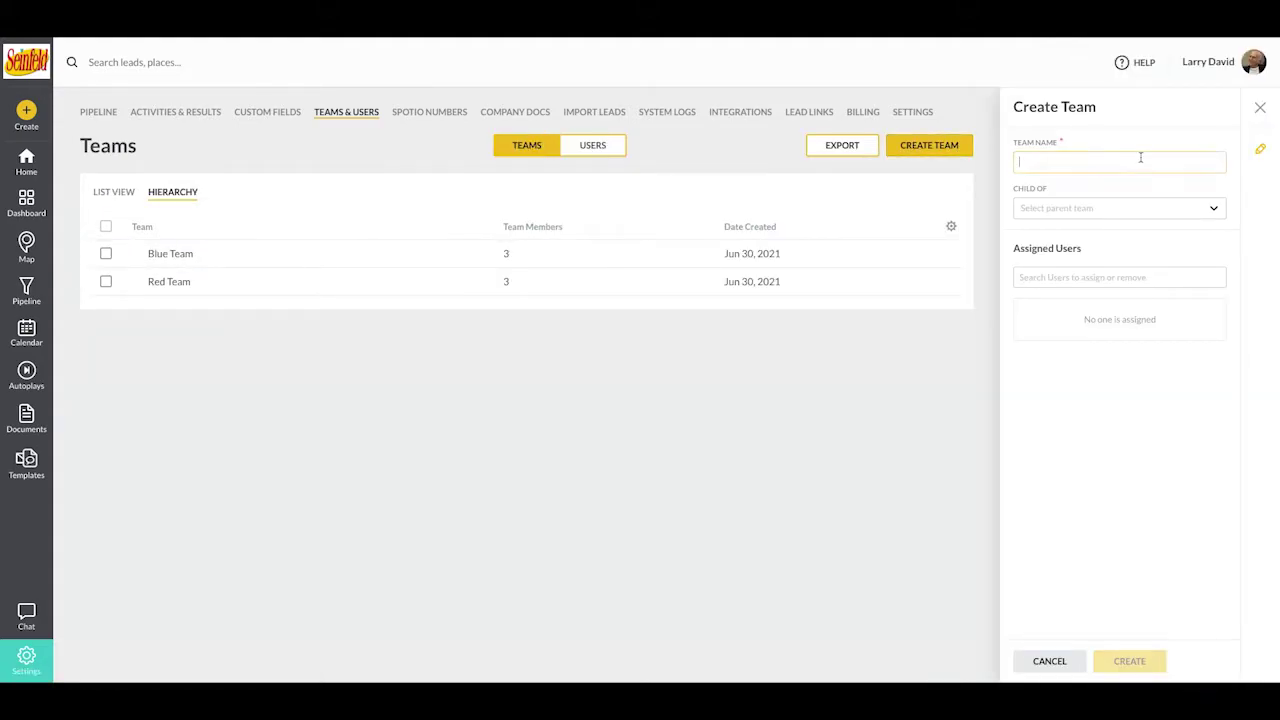
{"action": "type", "text": "New York"}
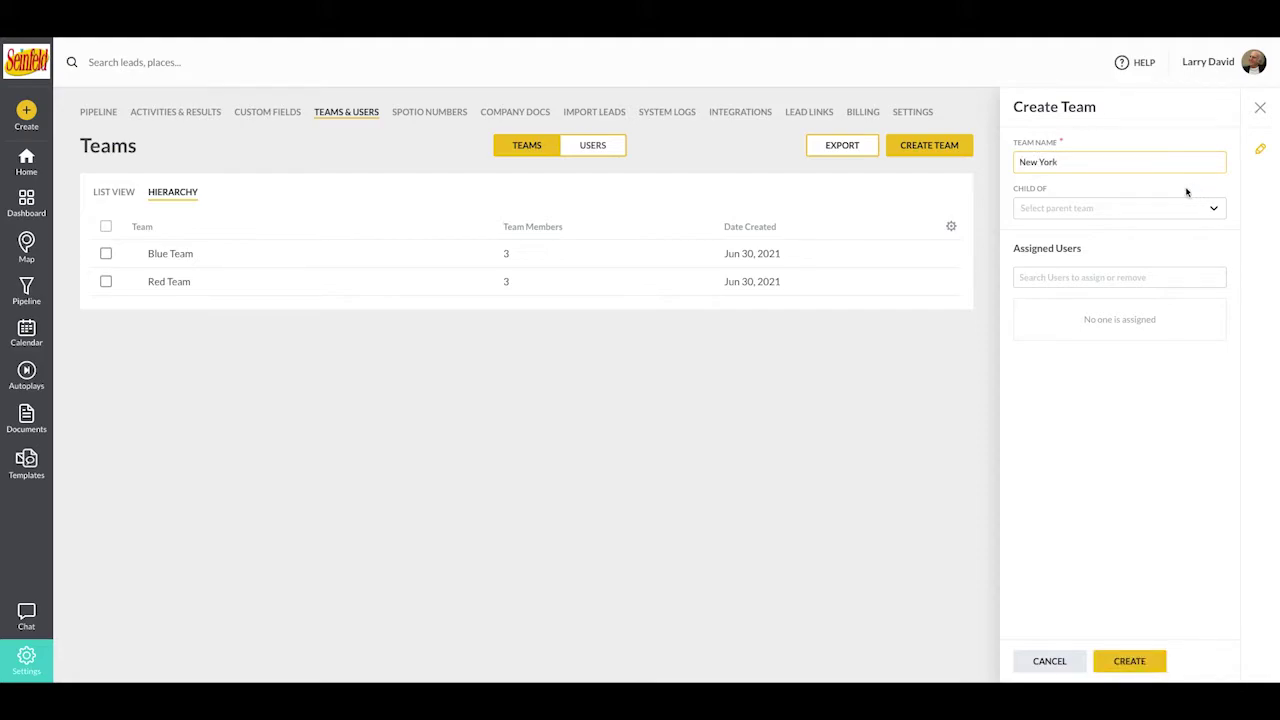
{"action": "left_click", "coordinate": [1050, 276]}
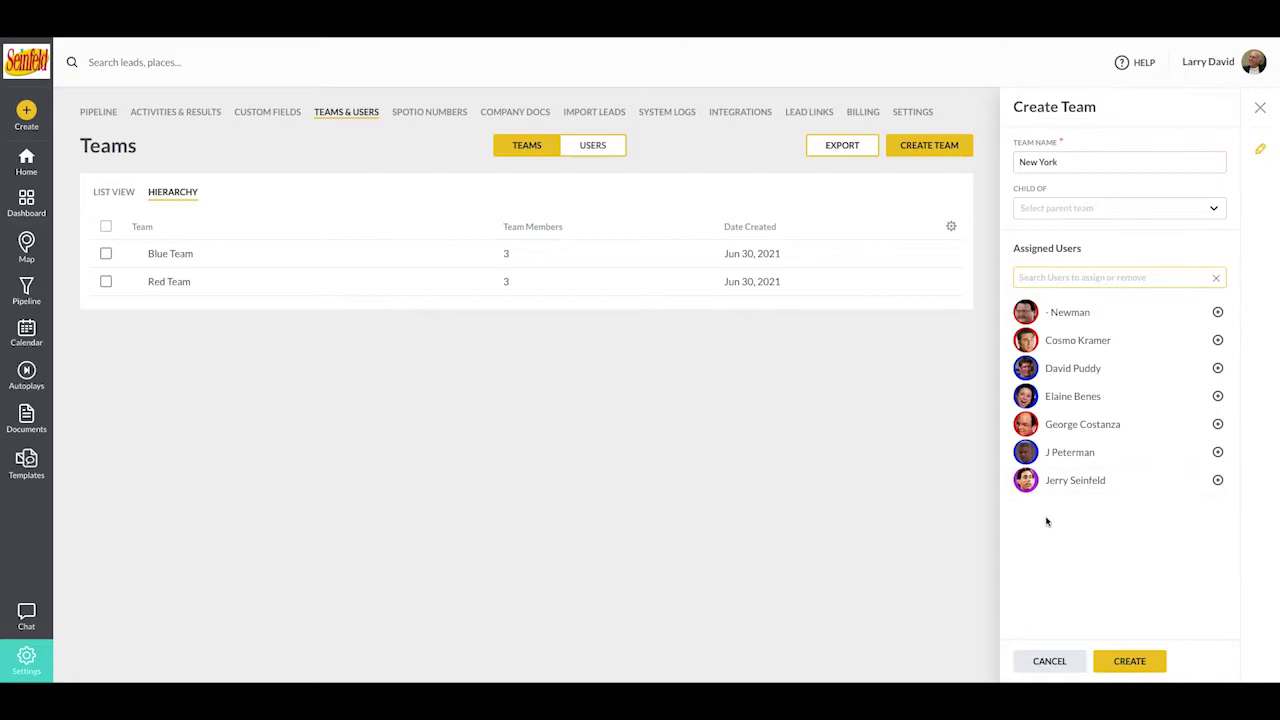
{"action": "left_click", "coordinate": [1217, 482]}
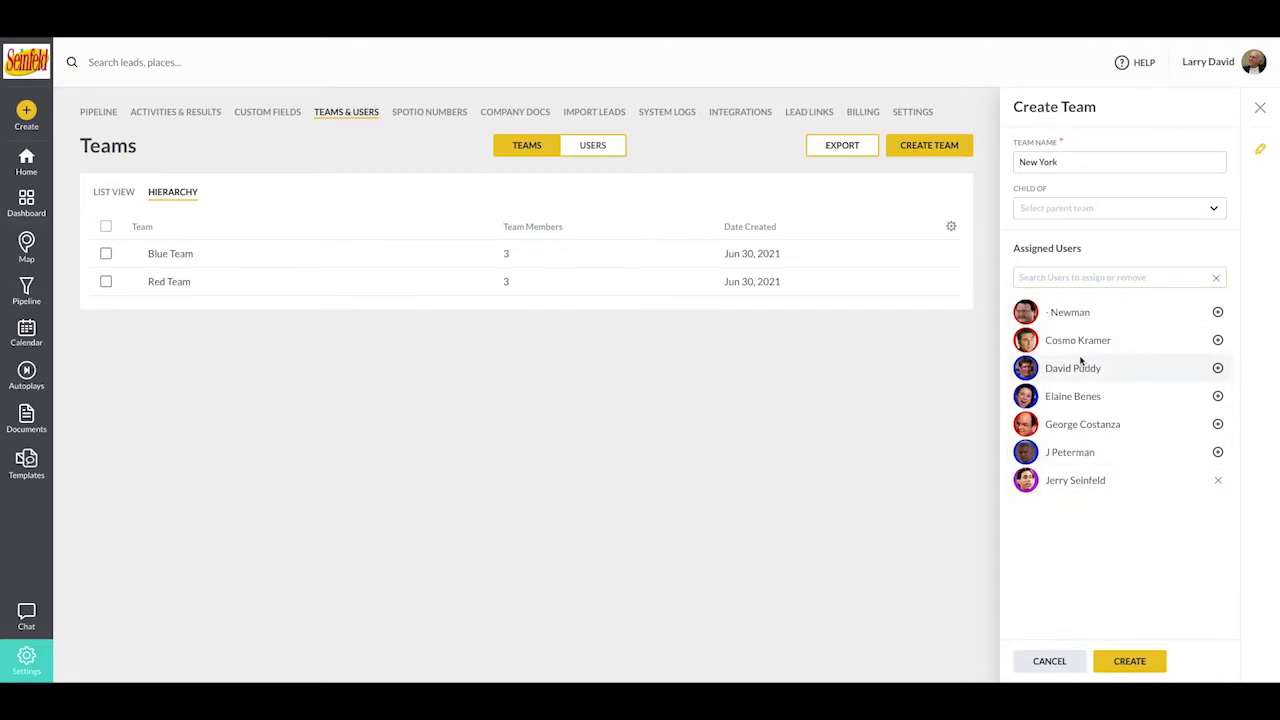
{"action": "left_click", "coordinate": [1126, 661]}
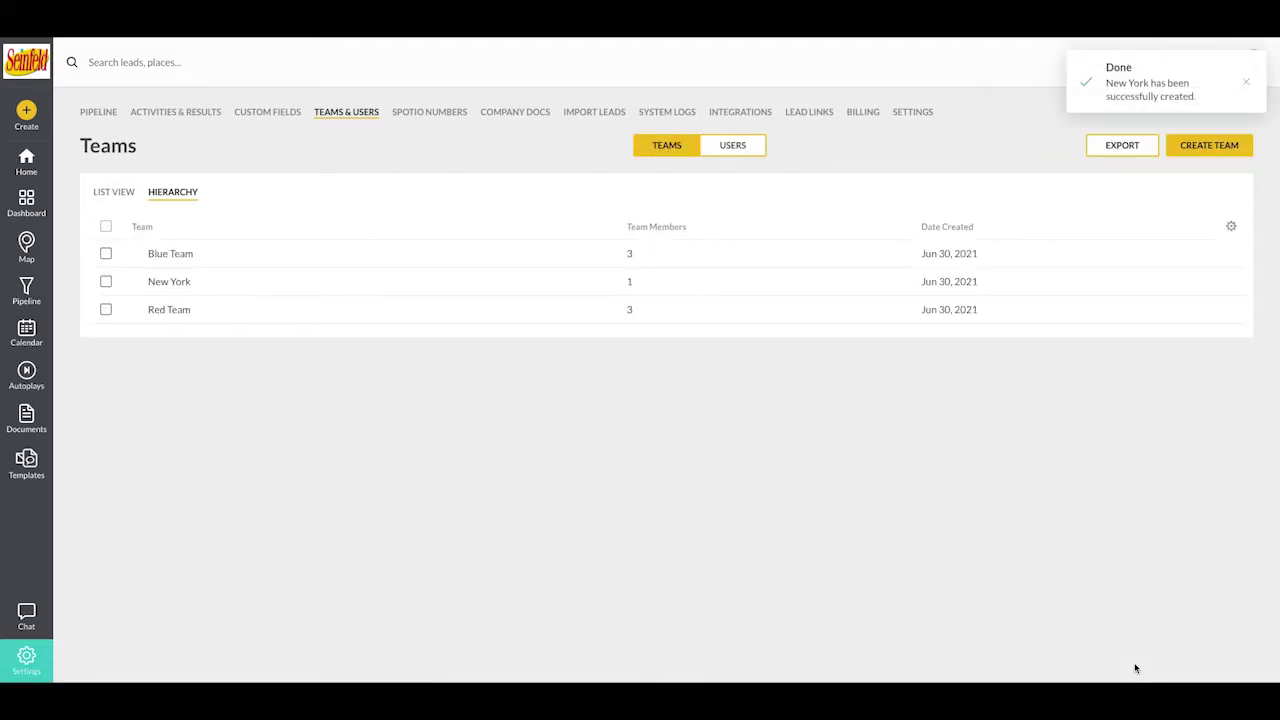
Step: Make Blue Team a child of New York and save
{"action": "left_click", "coordinate": [188, 286]}
{"action": "left_click", "coordinate": [177, 253]}
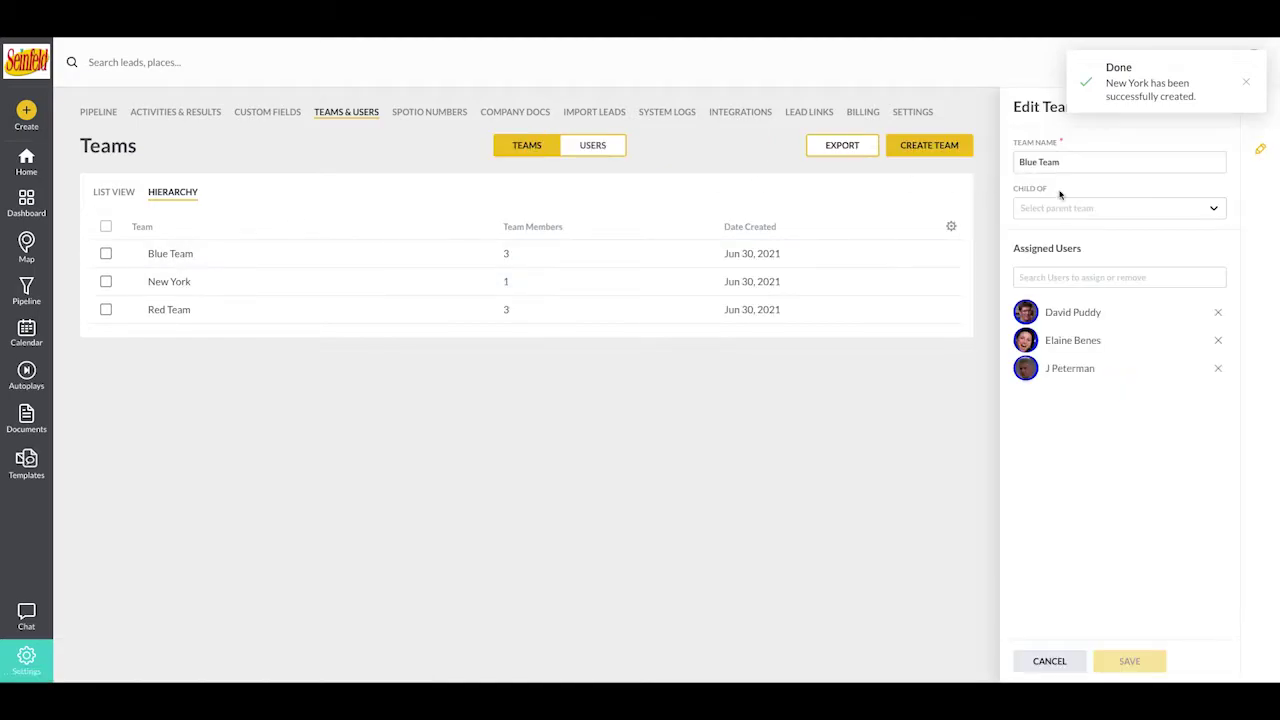
{"action": "left_click", "coordinate": [1155, 206]}
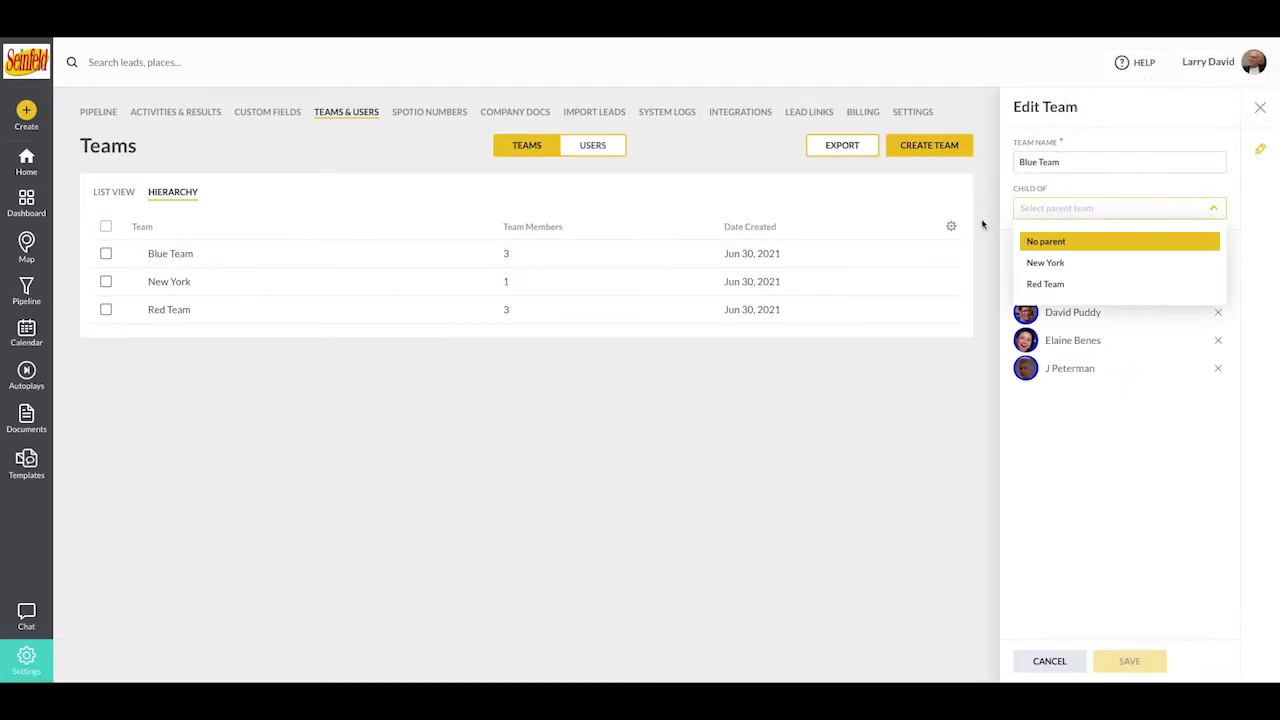
{"action": "left_click", "coordinate": [1043, 264]}
{"action": "left_click", "coordinate": [1135, 661]}
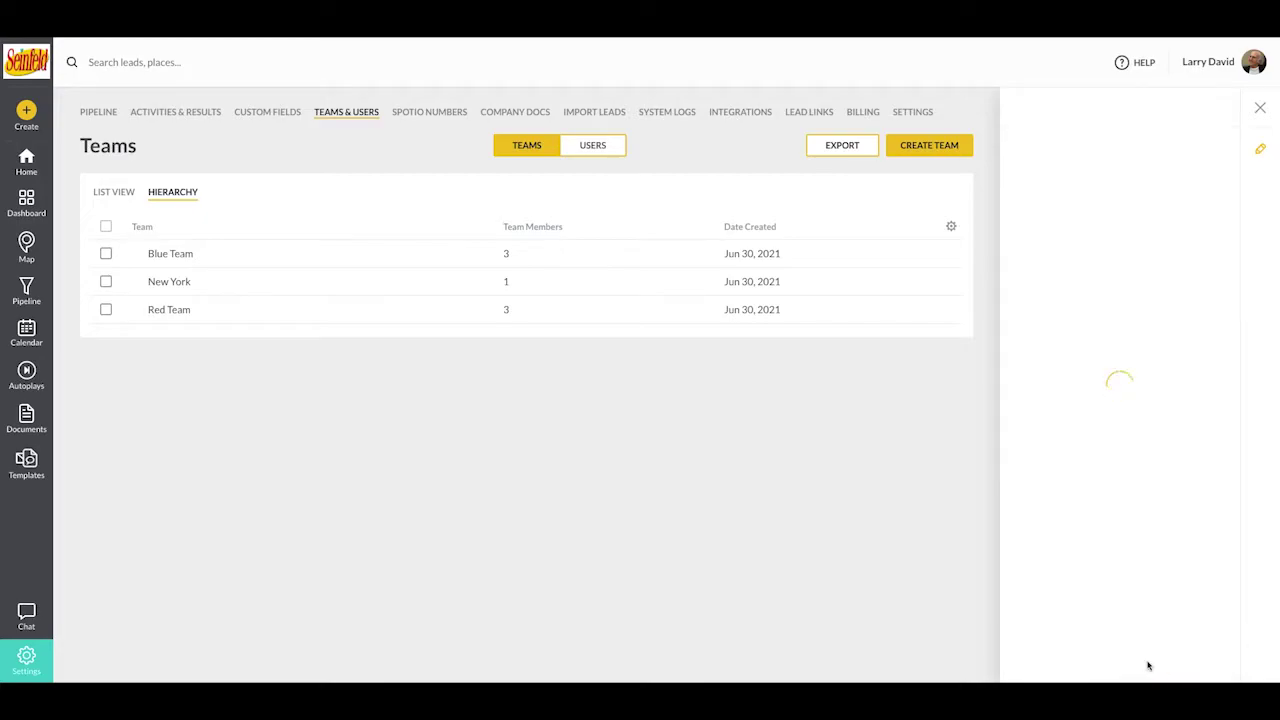
Step: Choose New York as Red Team's parent team
{"action": "left_click", "coordinate": [220, 316]}
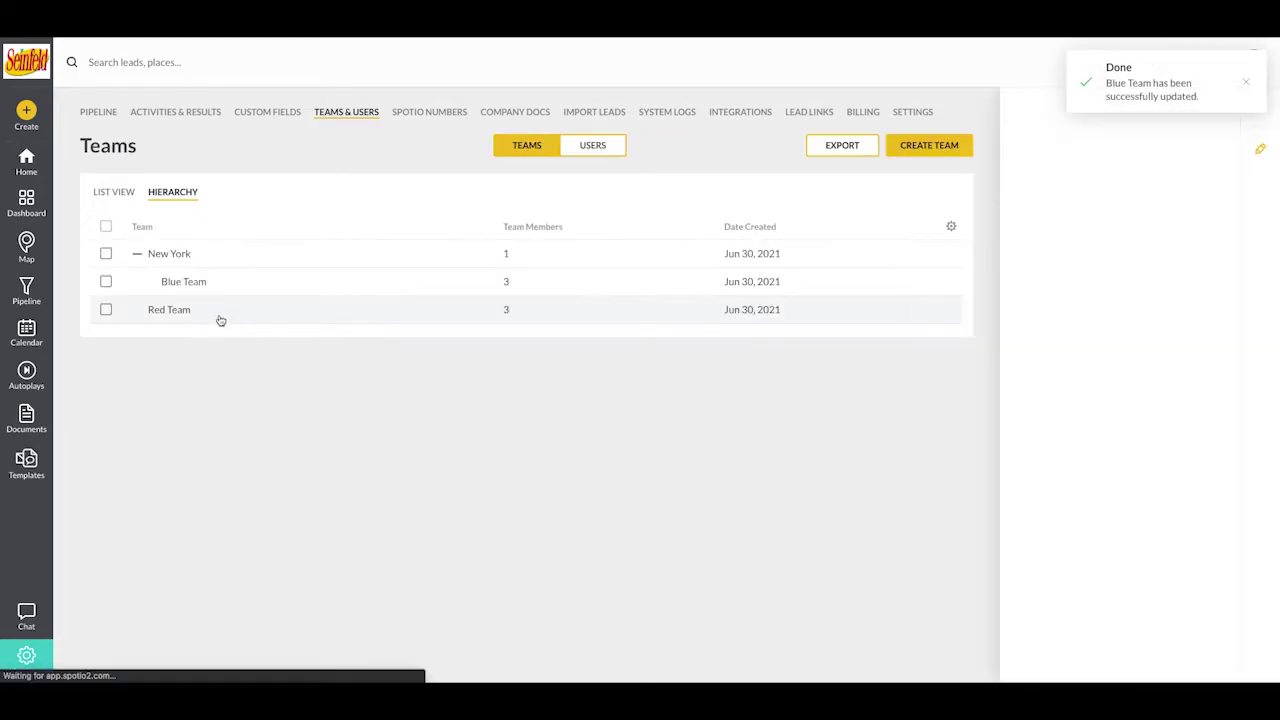
{"action": "left_click", "coordinate": [1065, 207]}
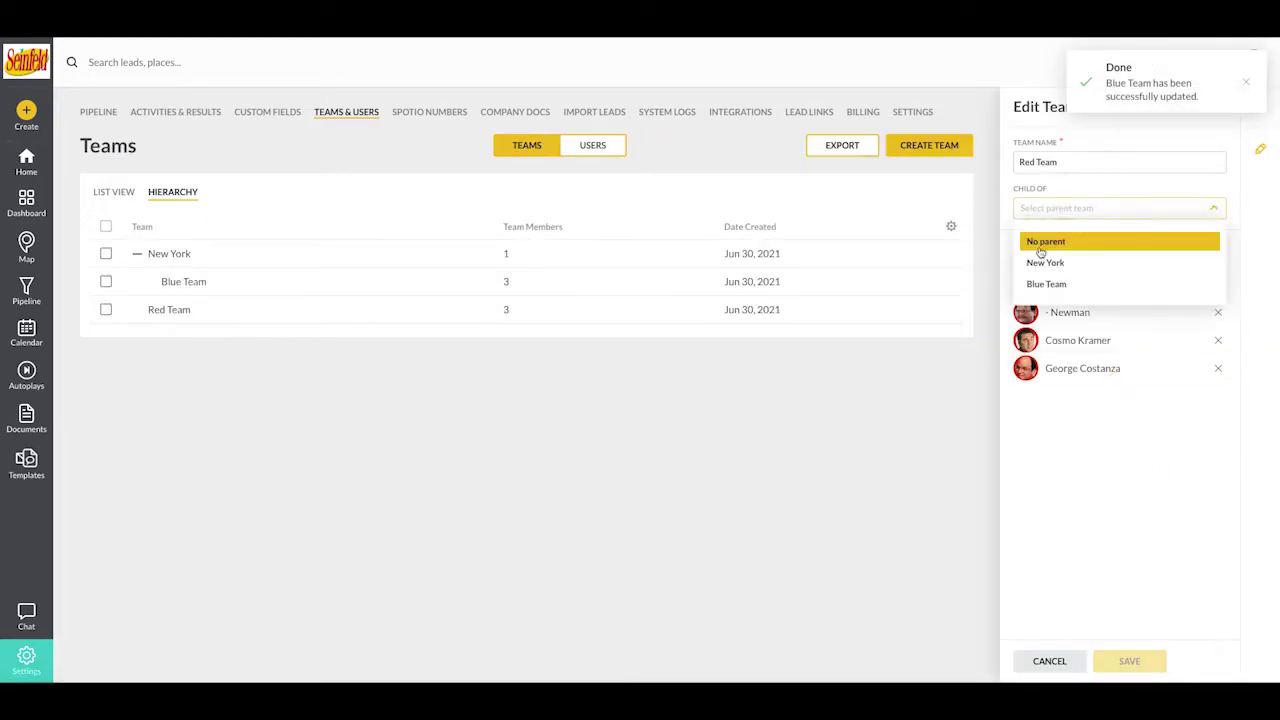
{"action": "left_click", "coordinate": [1057, 264]}
Step: Save Red Team under New York and check the collapsed and expanded hierarchy
{"action": "left_click", "coordinate": [1126, 658]}
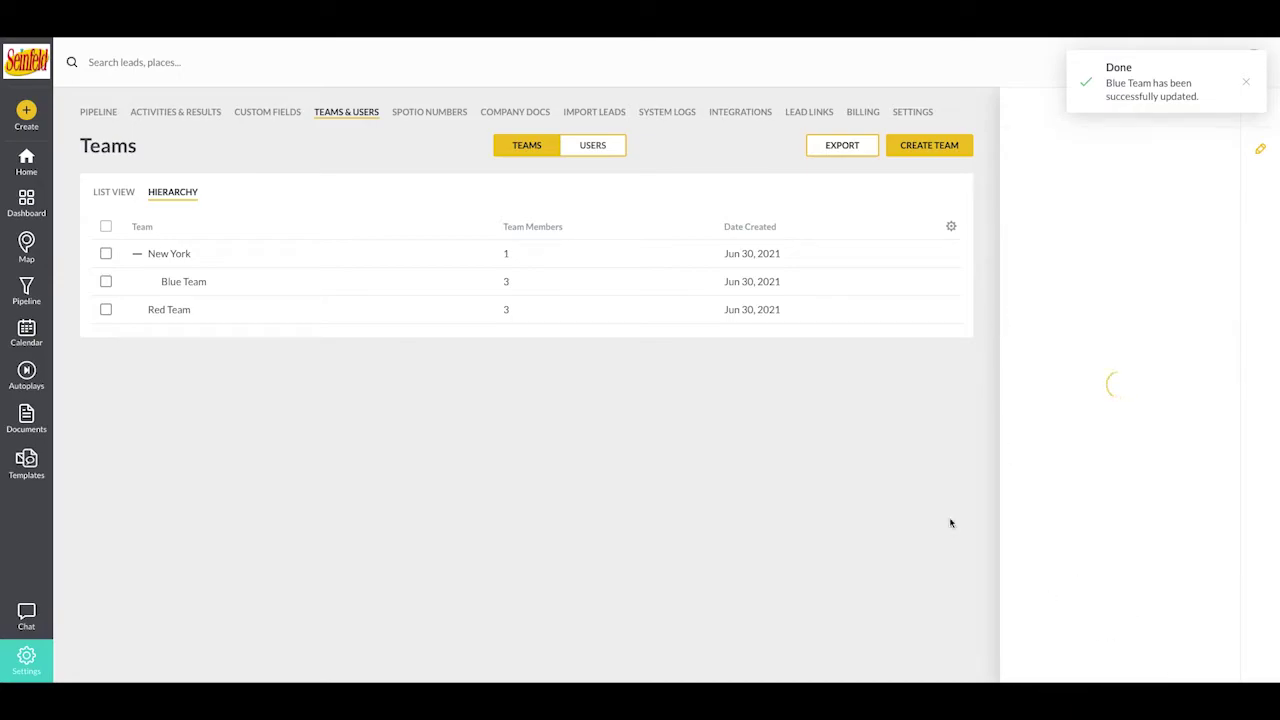
{"action": "left_click", "coordinate": [137, 254]}
{"action": "left_click", "coordinate": [137, 254]}
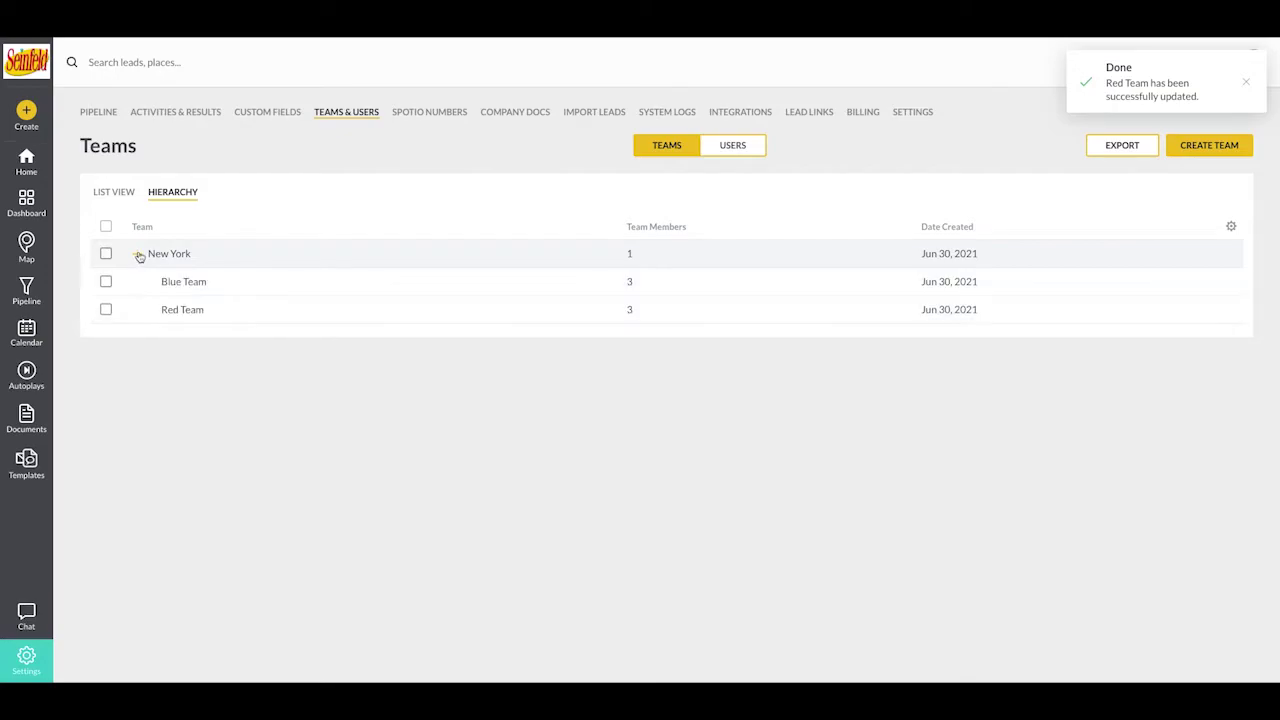
Step: Filter the users list by New York, then Blue Team, then Red Team
{"action": "left_click", "coordinate": [700, 145]}
{"action": "left_click", "coordinate": [323, 146]}
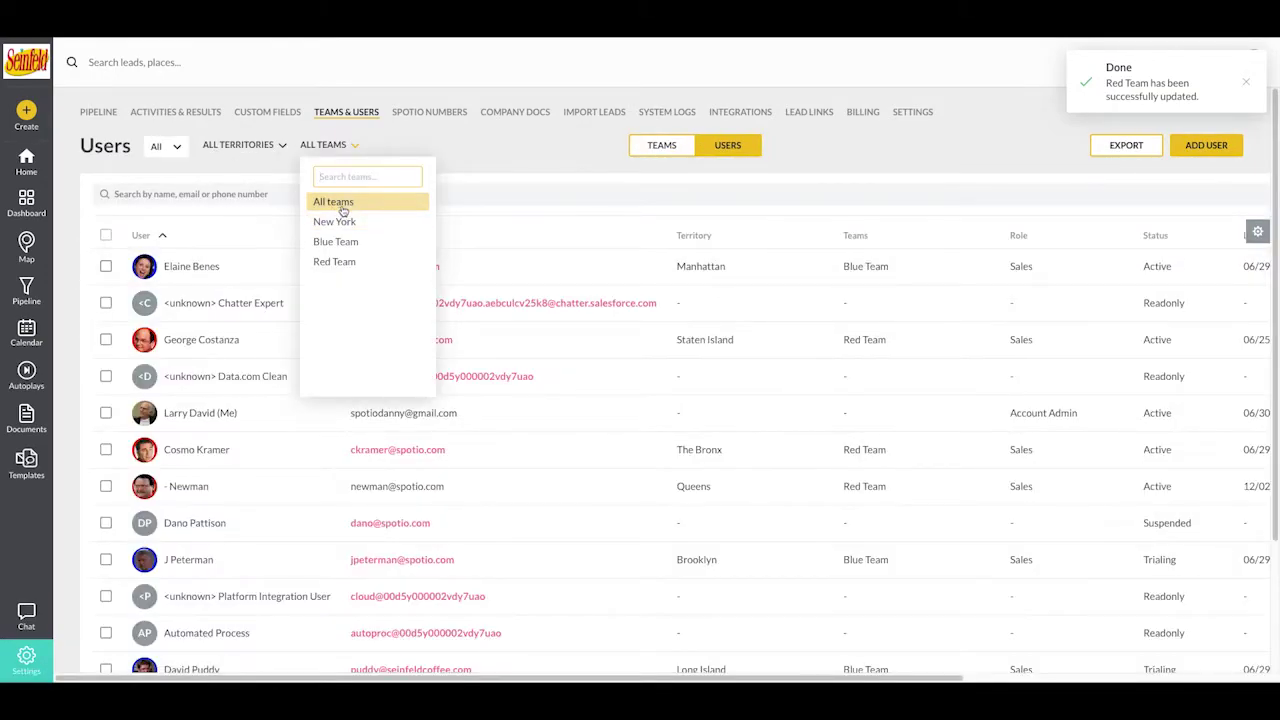
{"action": "left_click", "coordinate": [366, 223]}
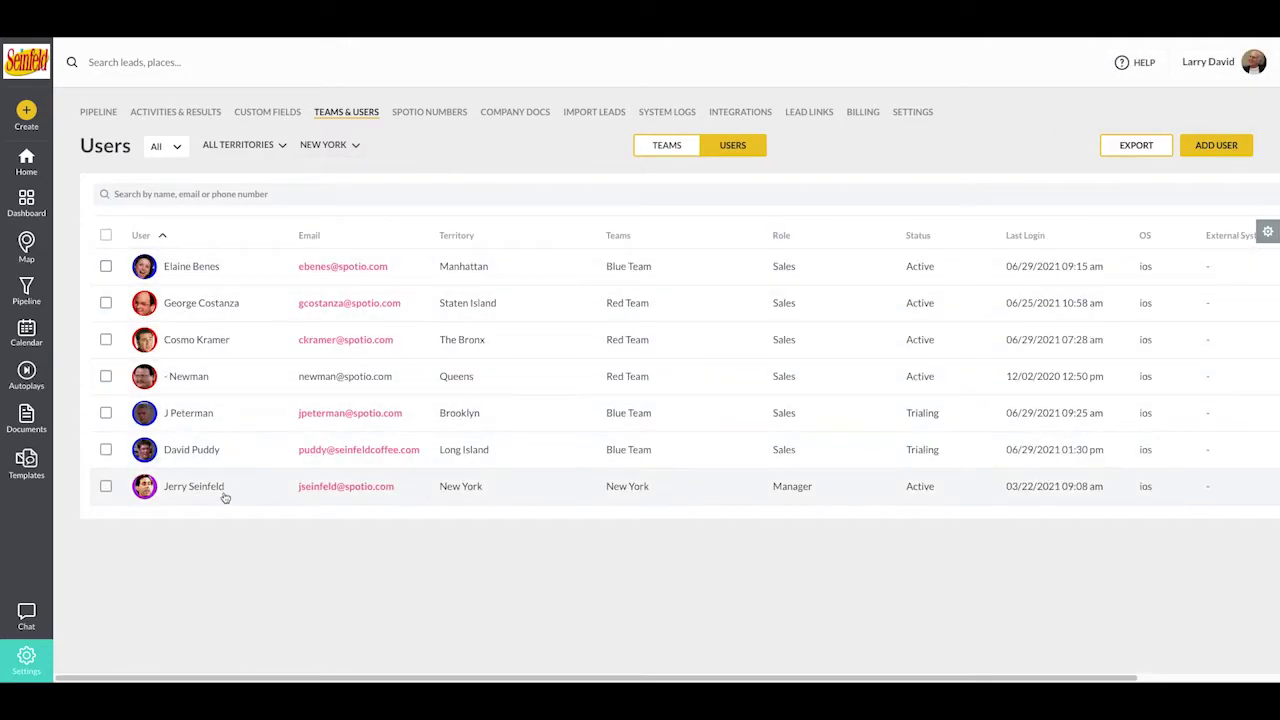
{"action": "left_click", "coordinate": [323, 146]}
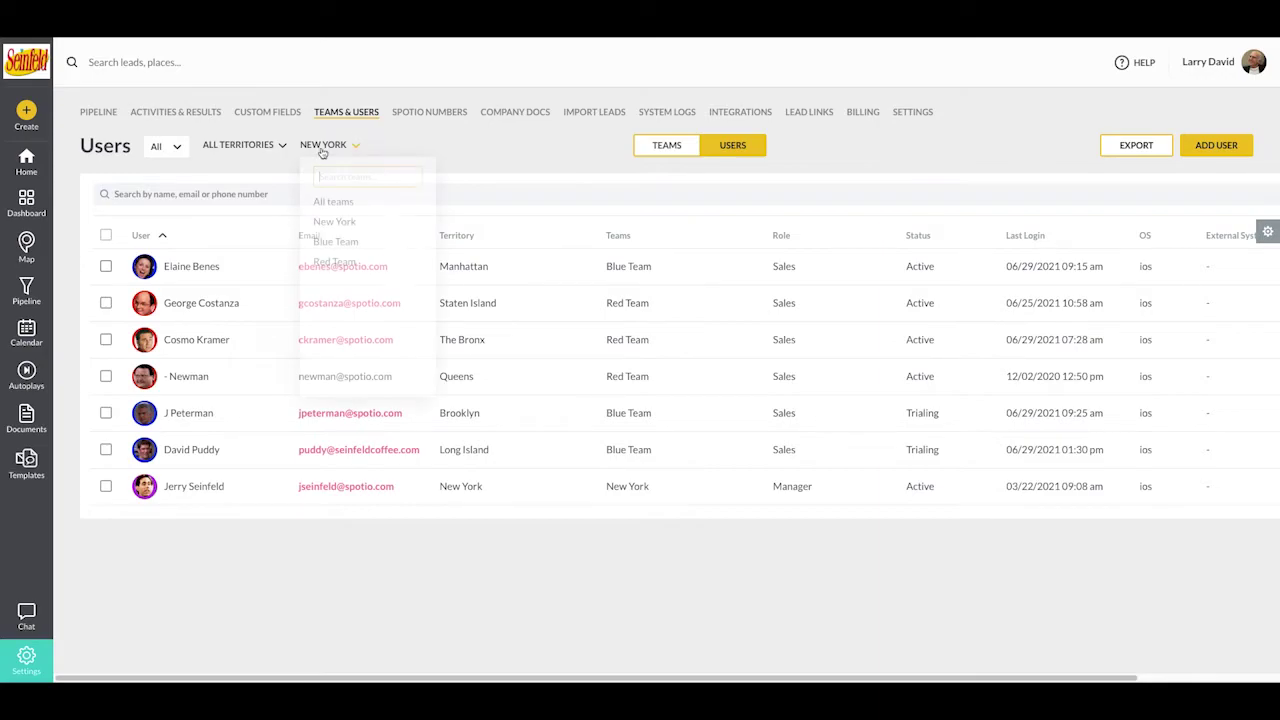
{"action": "left_click", "coordinate": [350, 242]}
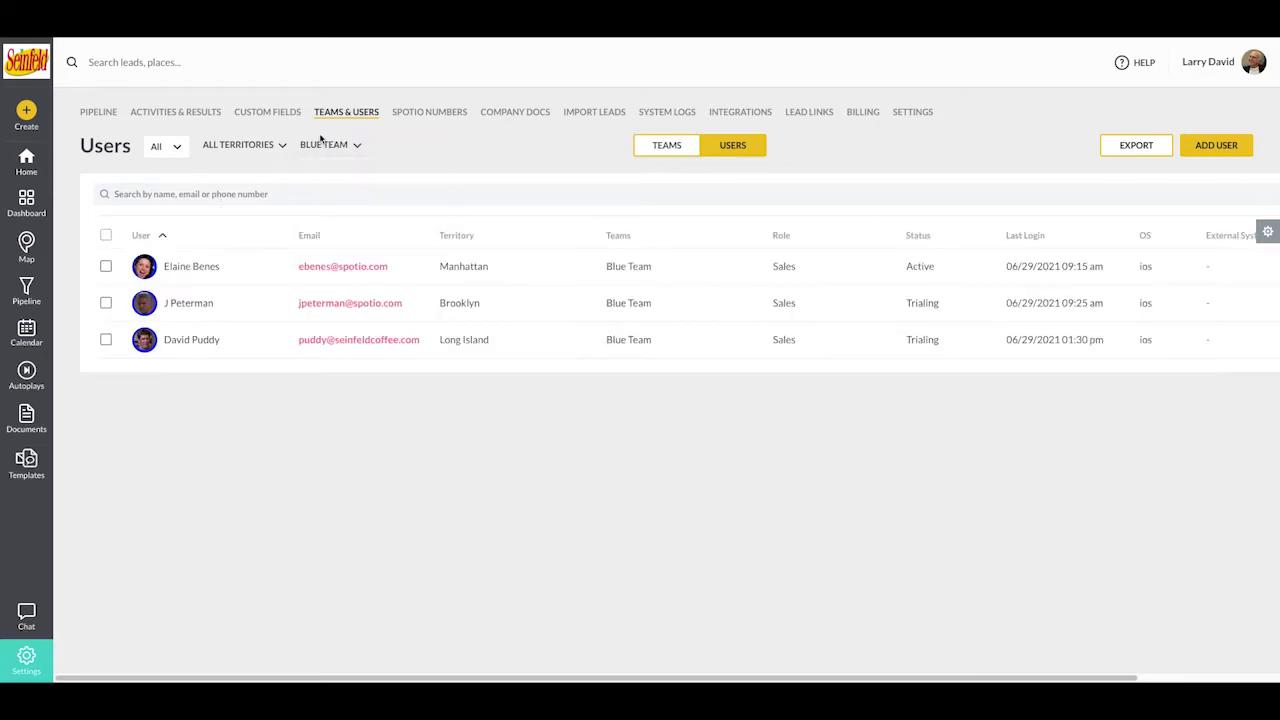
{"action": "left_click", "coordinate": [324, 146]}
{"action": "left_click", "coordinate": [355, 262]}
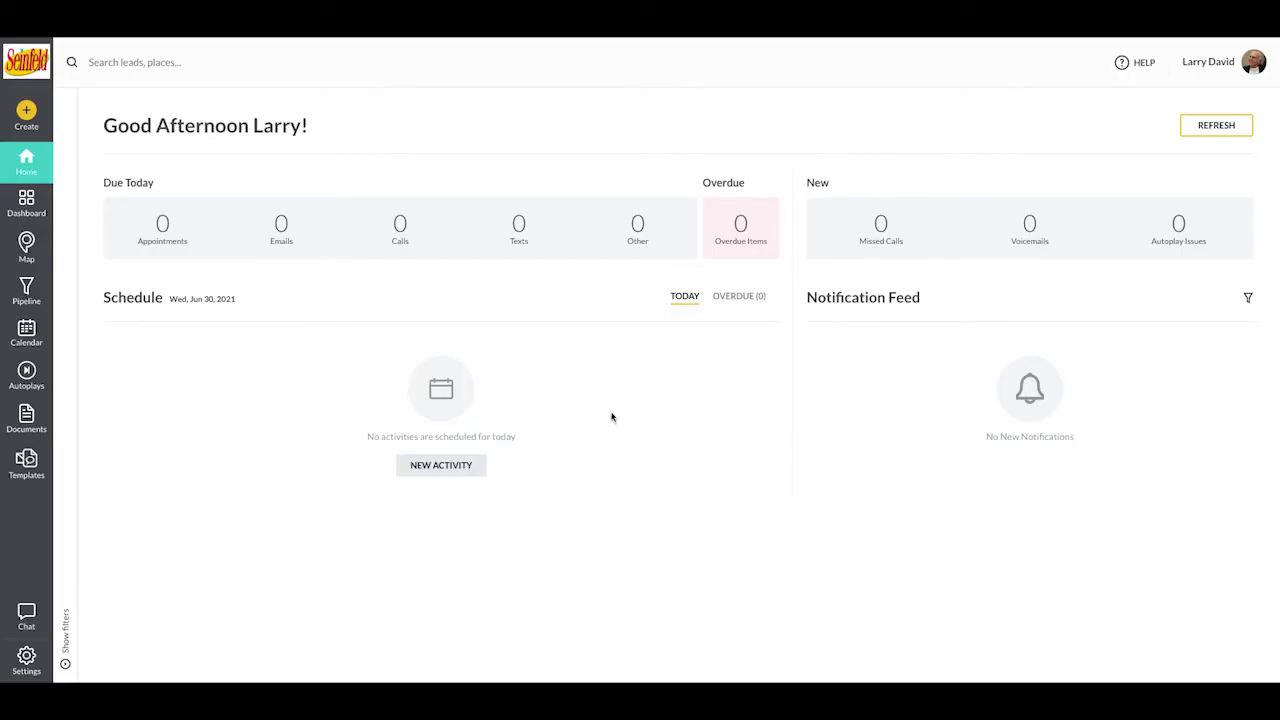
Step: Return to Teams & Users settings and toggle New York's sub-teams
{"action": "left_click", "coordinate": [26, 658]}
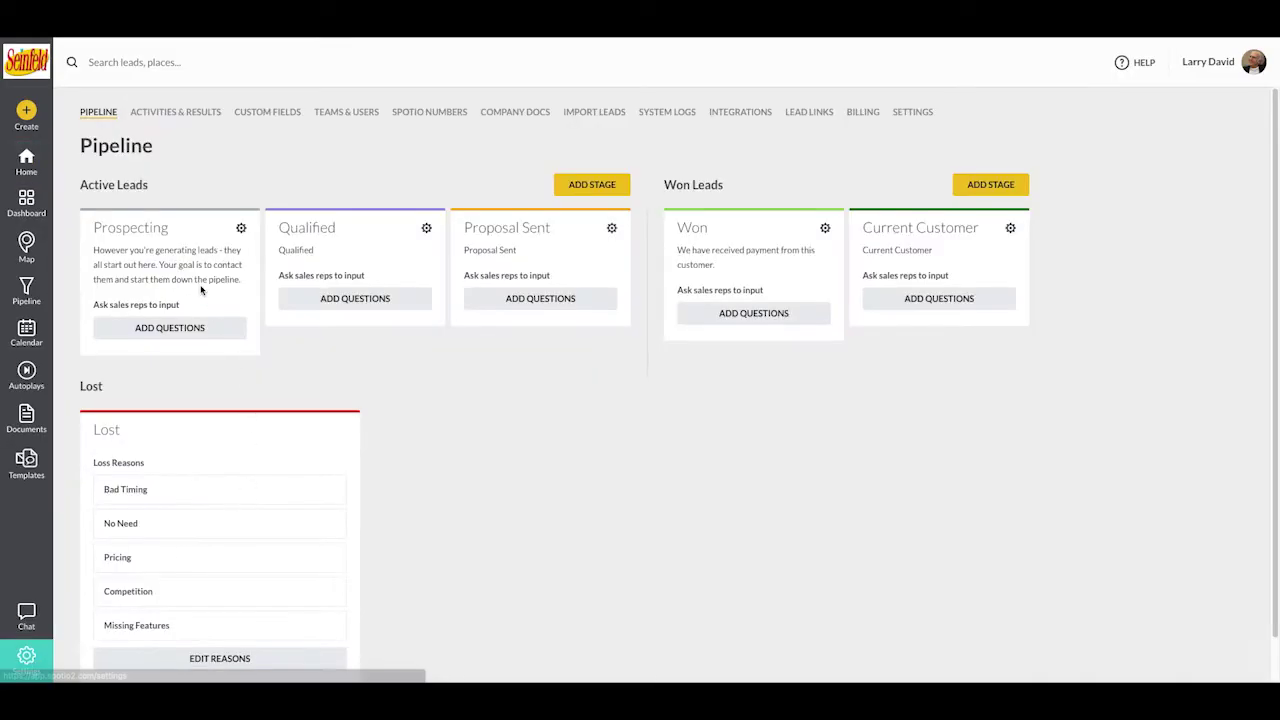
{"action": "left_click", "coordinate": [349, 115]}
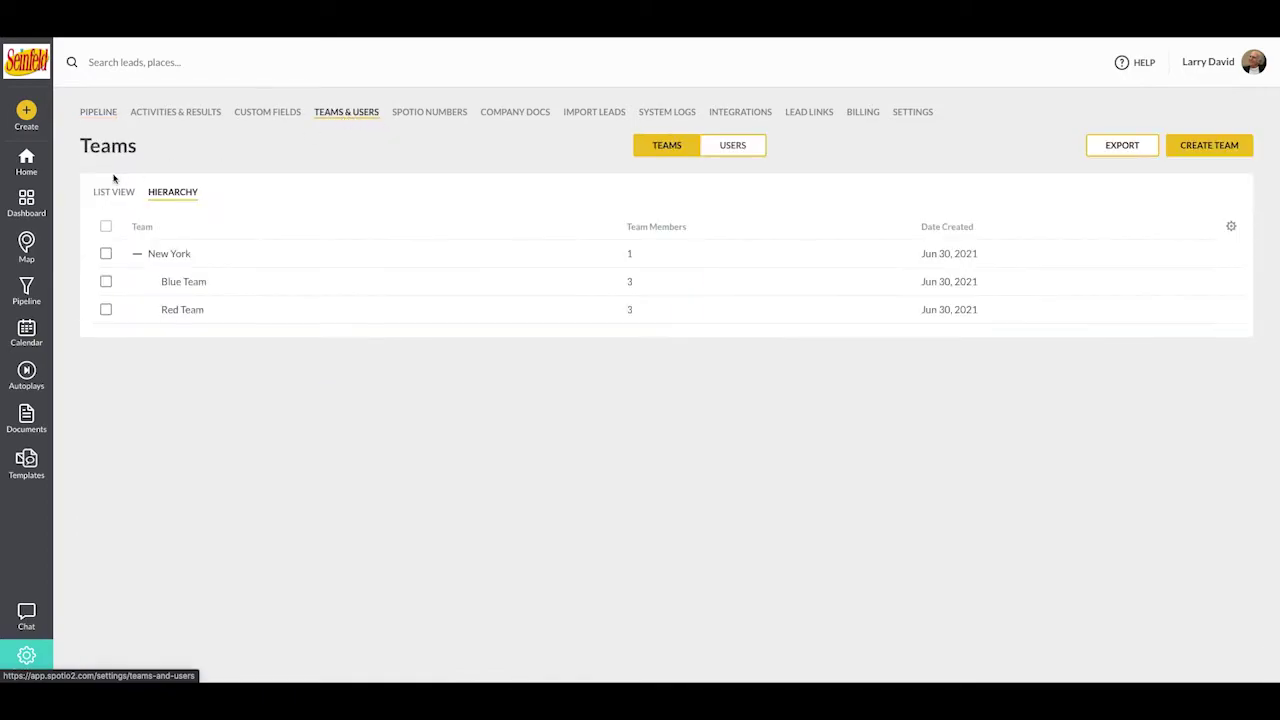
{"action": "left_click", "coordinate": [136, 254]}
{"action": "left_click", "coordinate": [136, 254]}
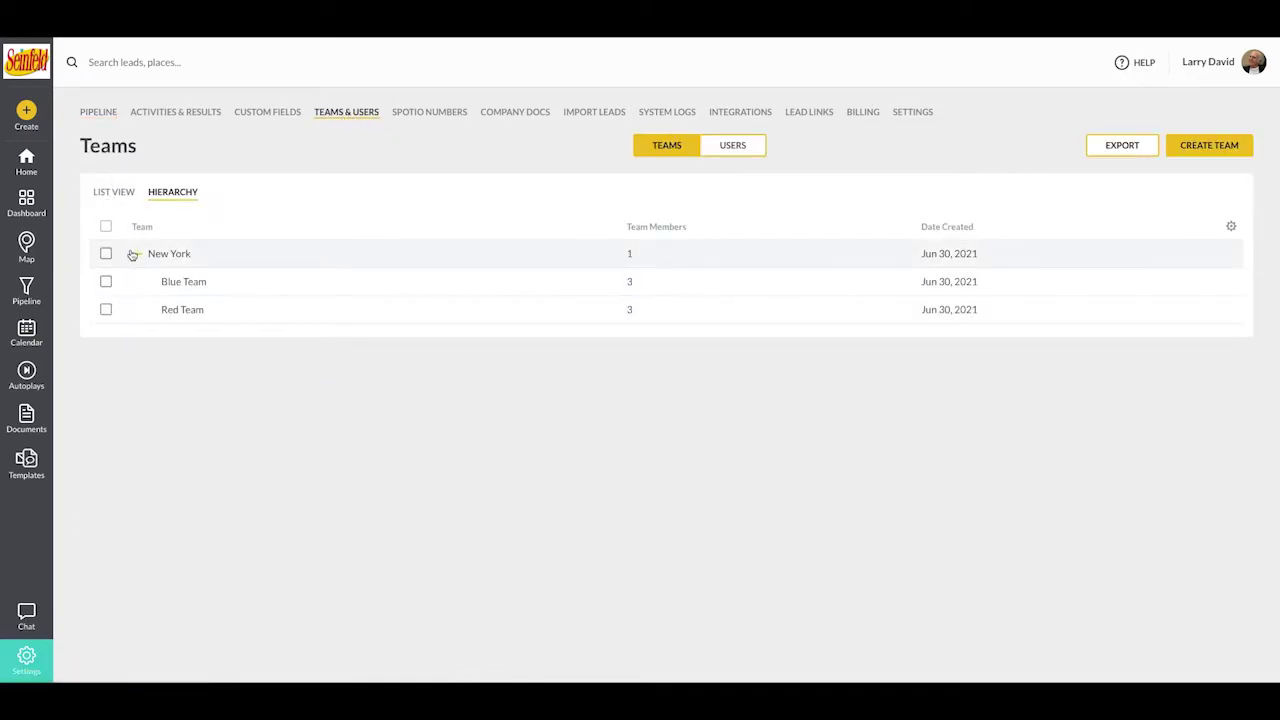
Step: Open the Performance dashboard and look through its territory filter
{"action": "left_click", "coordinate": [28, 214]}
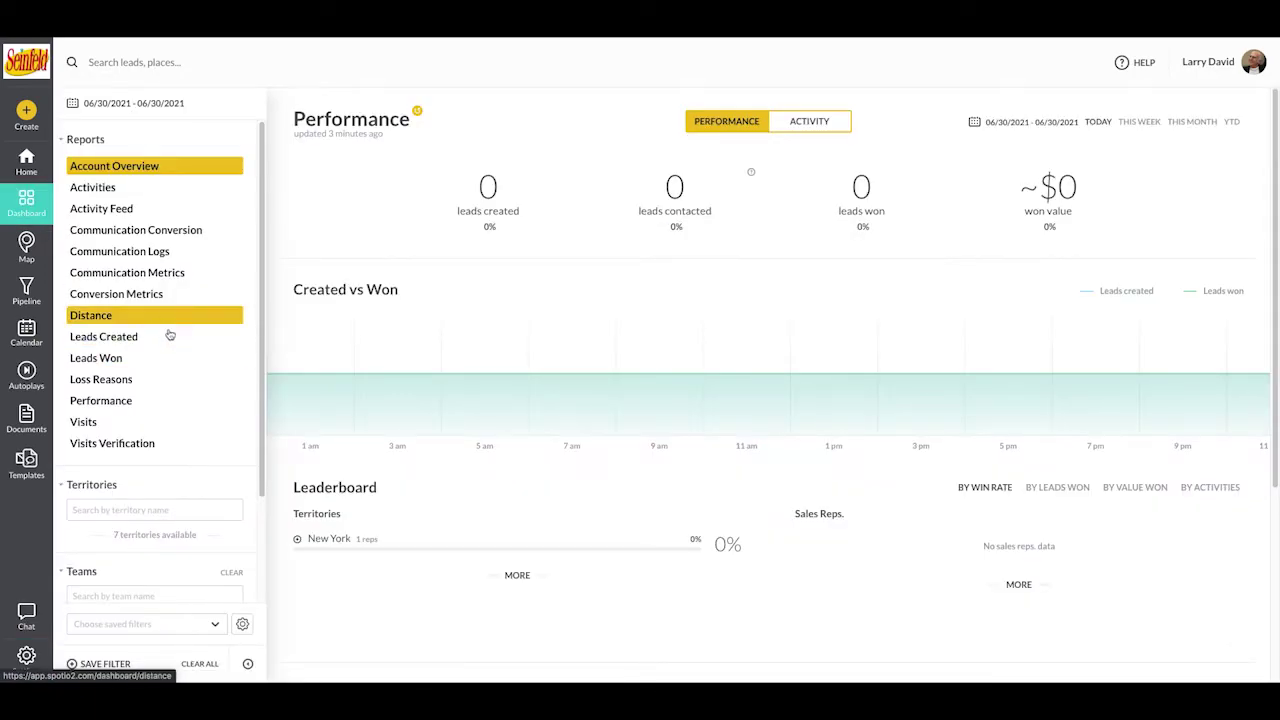
{"action": "scroll", "coordinate": [150, 485], "scroll_direction": "down", "scroll_amount": 1}
{"action": "left_click", "coordinate": [181, 467]}
{"action": "scroll", "coordinate": [175, 462], "scroll_direction": "down", "scroll_amount": 1}
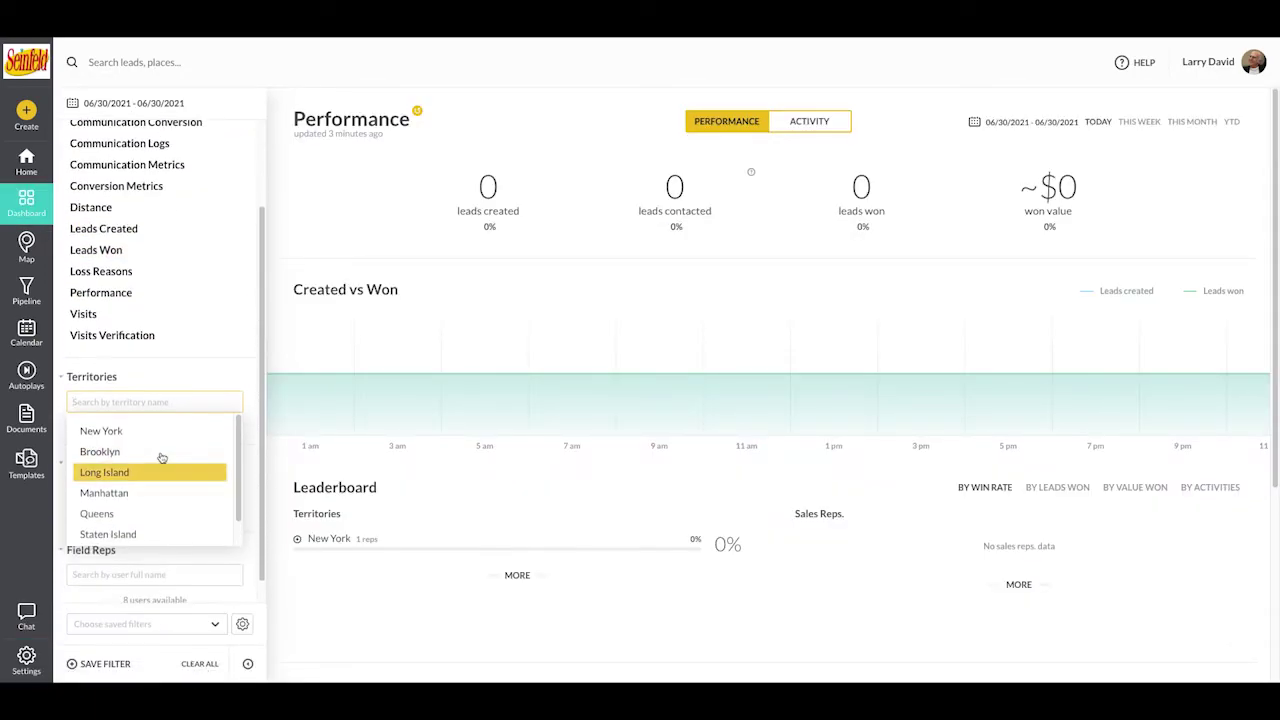
{"action": "left_click", "coordinate": [168, 377]}
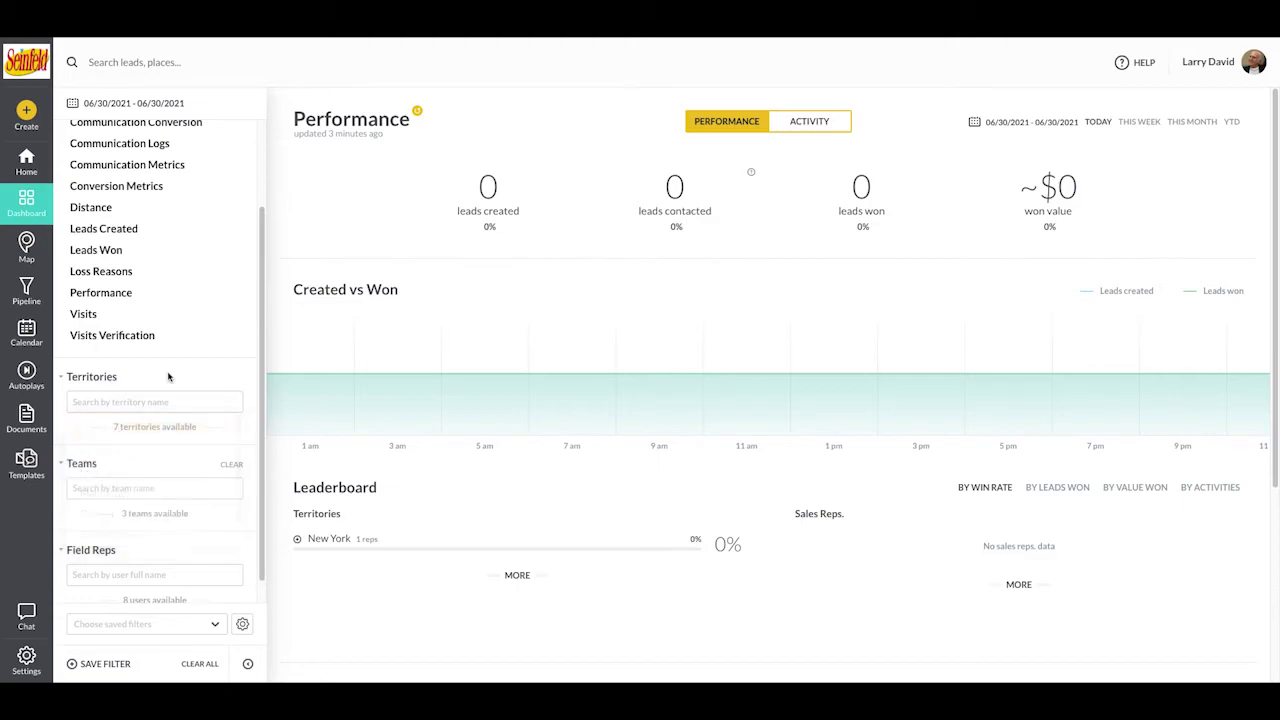
Step: Filter the dashboard to Red Team and Blue Team, then clear both
{"action": "left_click", "coordinate": [160, 495]}
{"action": "left_click", "coordinate": [133, 491]}
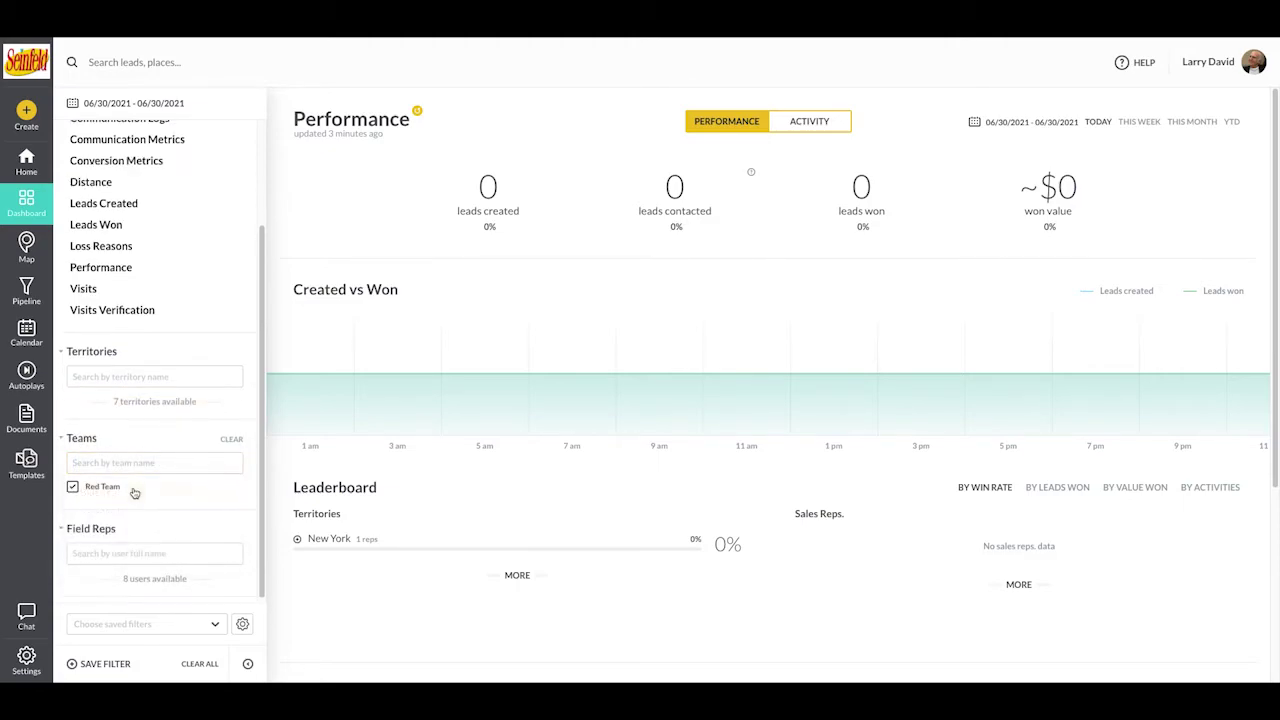
{"action": "left_click", "coordinate": [113, 458]}
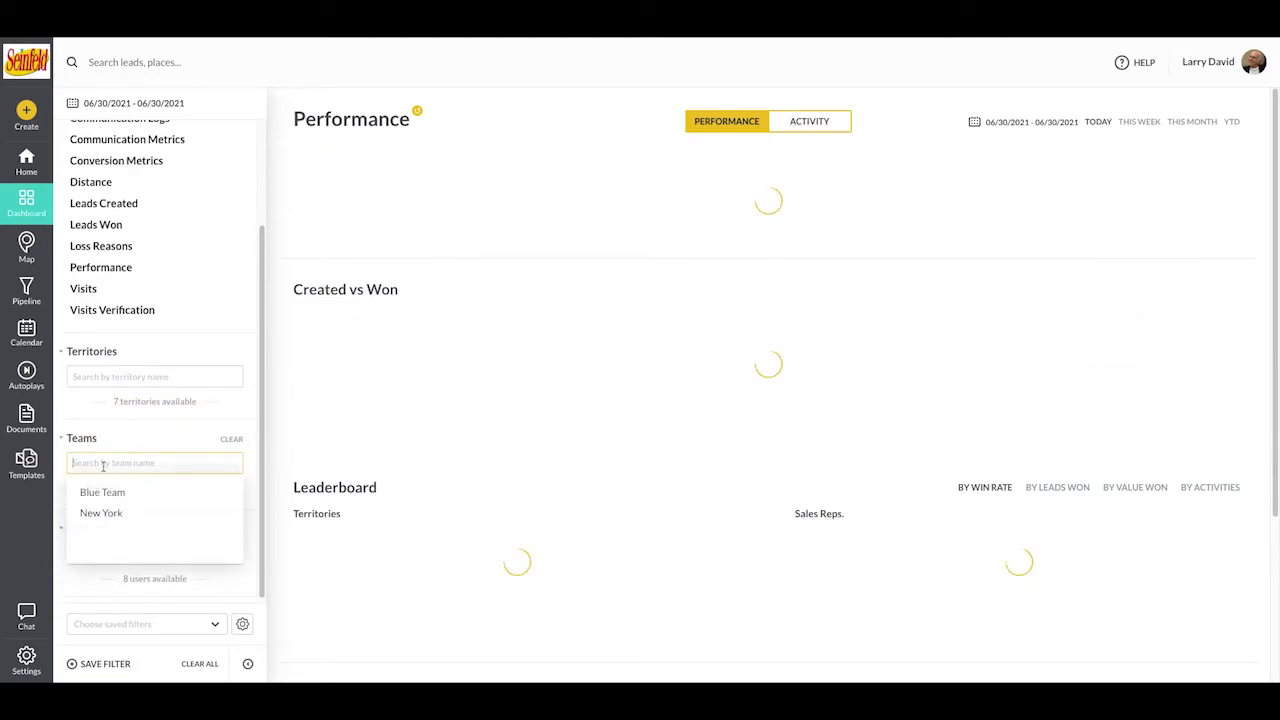
{"action": "left_click", "coordinate": [103, 492]}
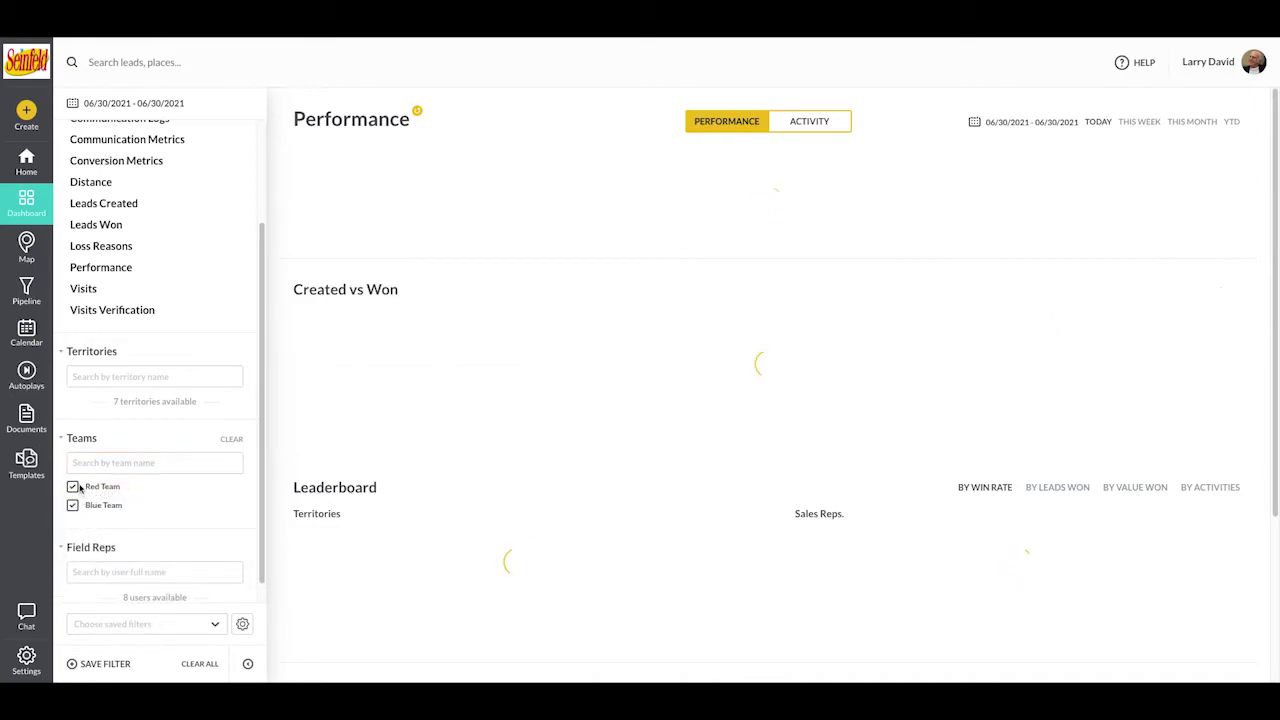
{"action": "left_click", "coordinate": [72, 506]}
{"action": "left_click", "coordinate": [72, 487]}
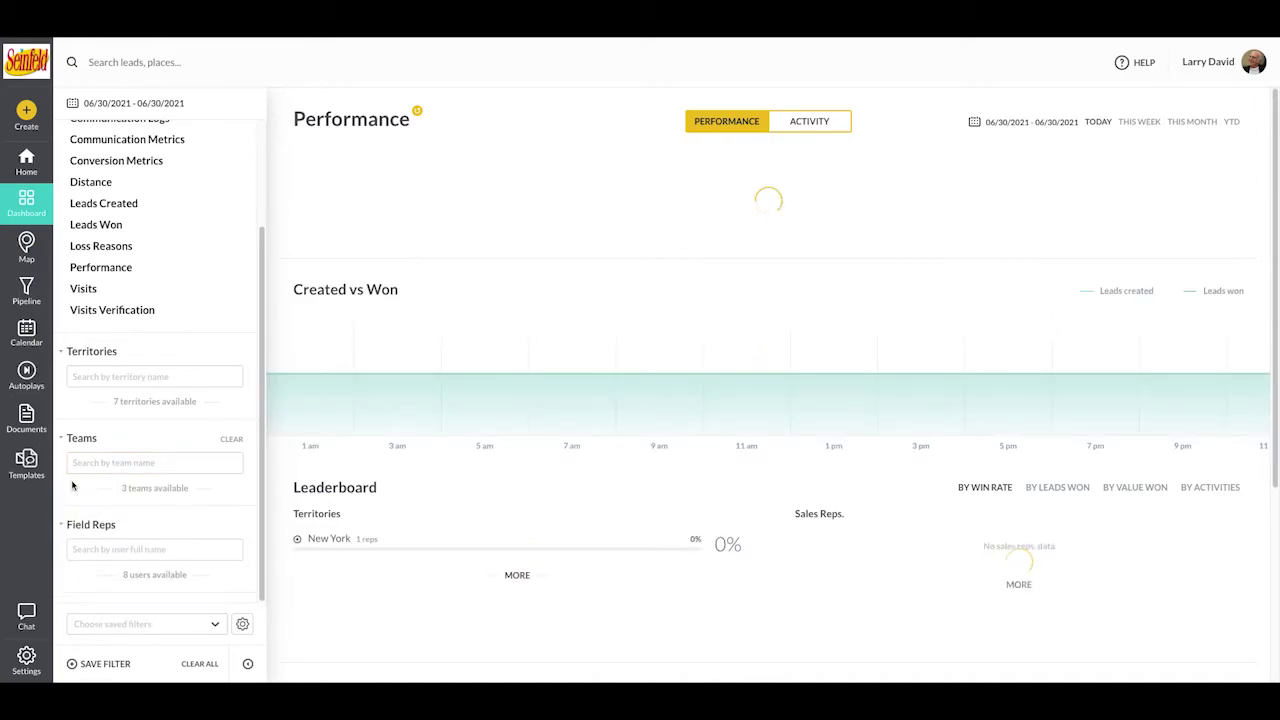
Step: Go to the Map view and look at its team filter options
{"action": "left_click", "coordinate": [26, 245]}
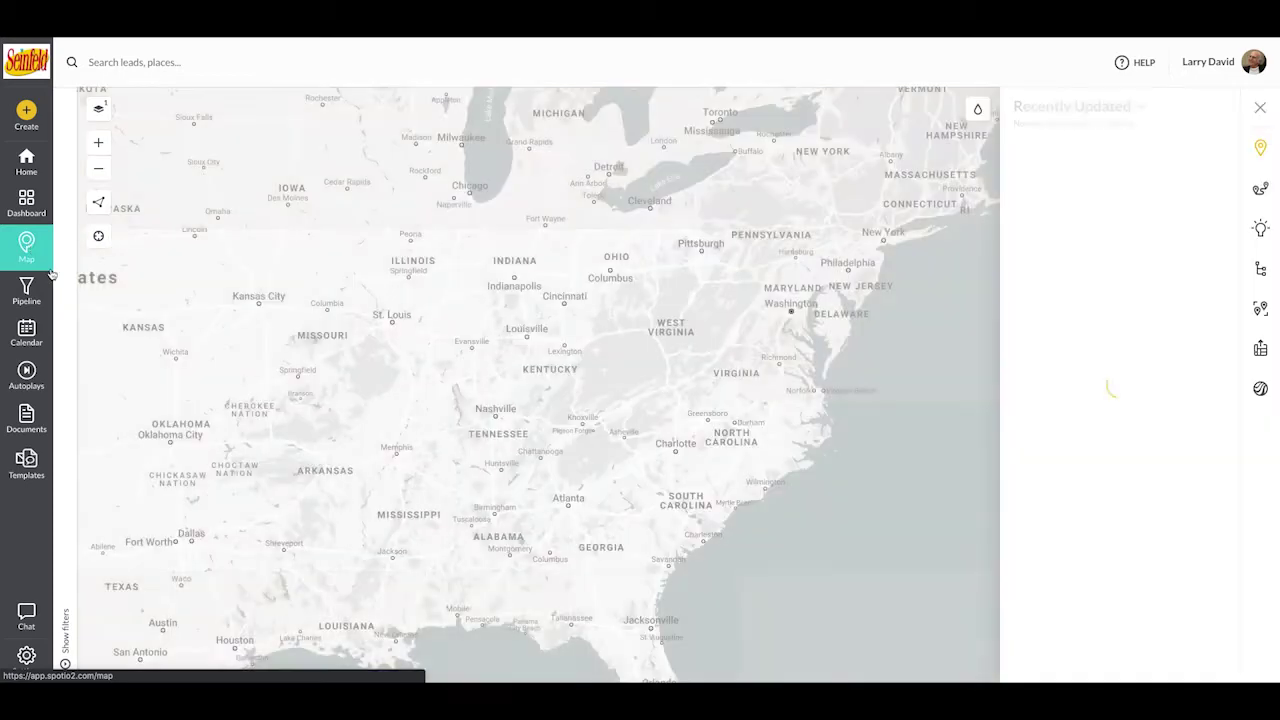
{"action": "left_click", "coordinate": [67, 307]}
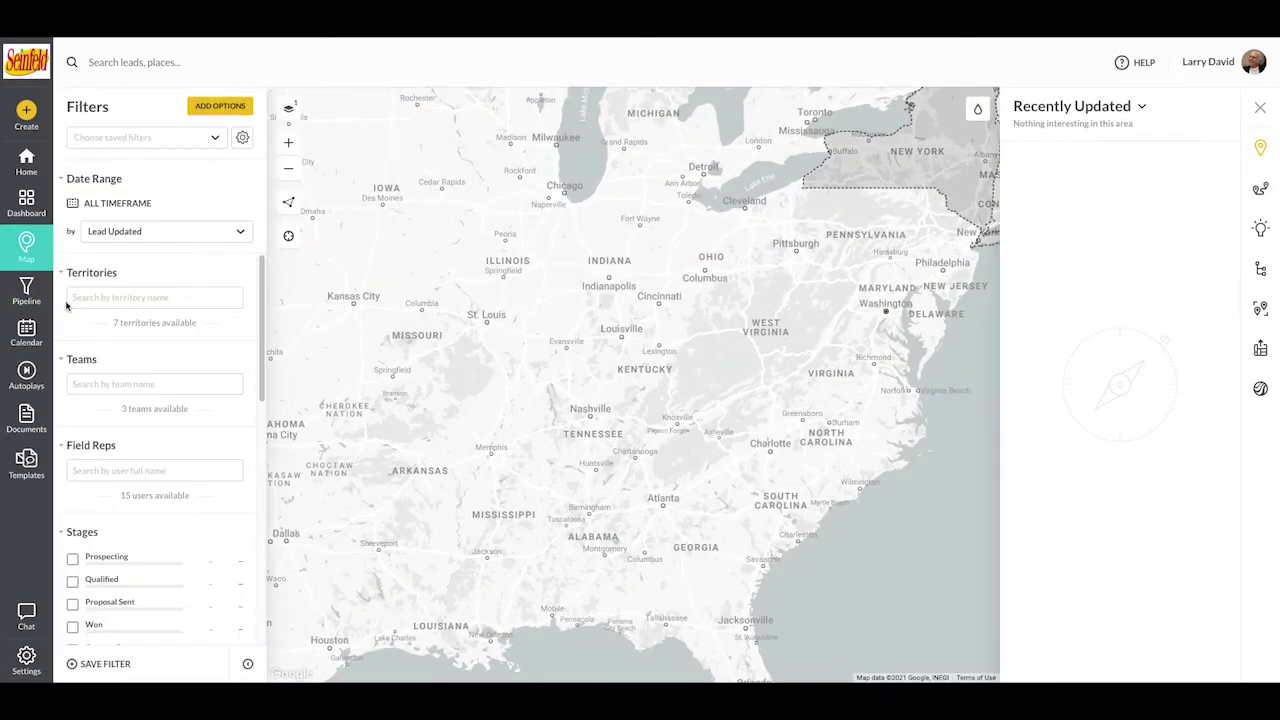
{"action": "left_click", "coordinate": [119, 385]}
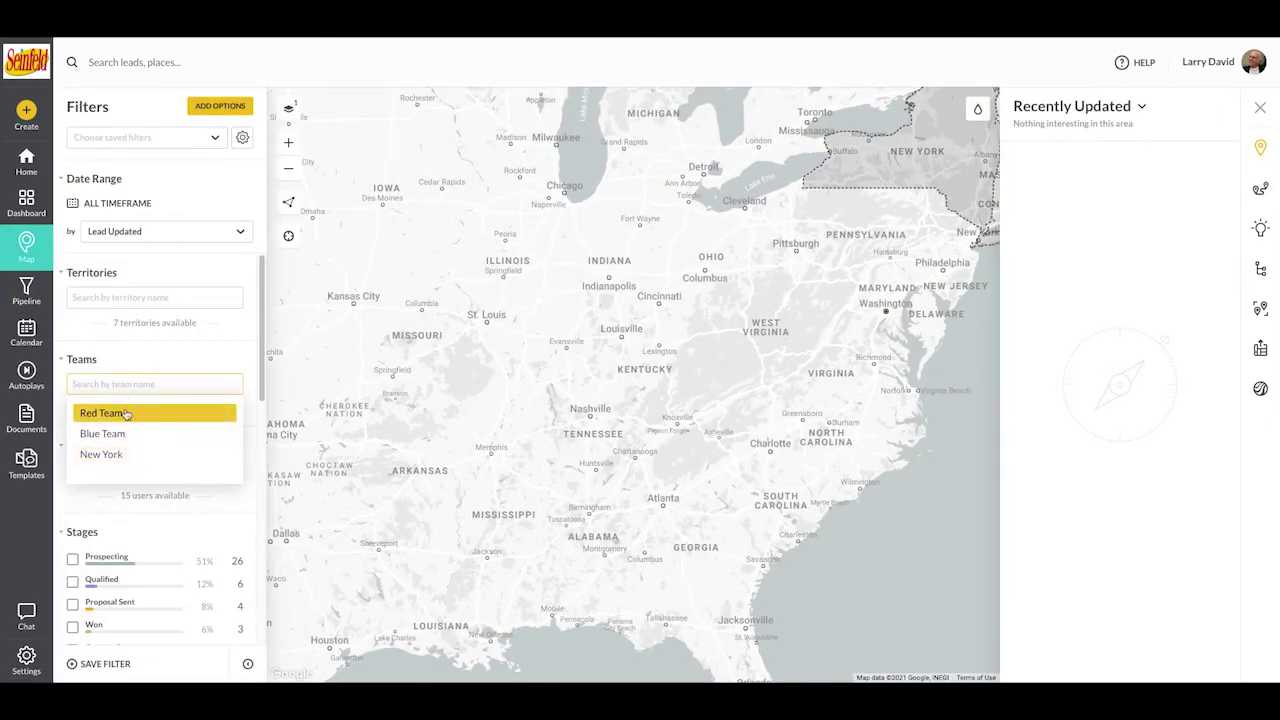
Step: Filter the Pipeline to Blue Team, clear it, then filter to Red Team
{"action": "left_click", "coordinate": [27, 292]}
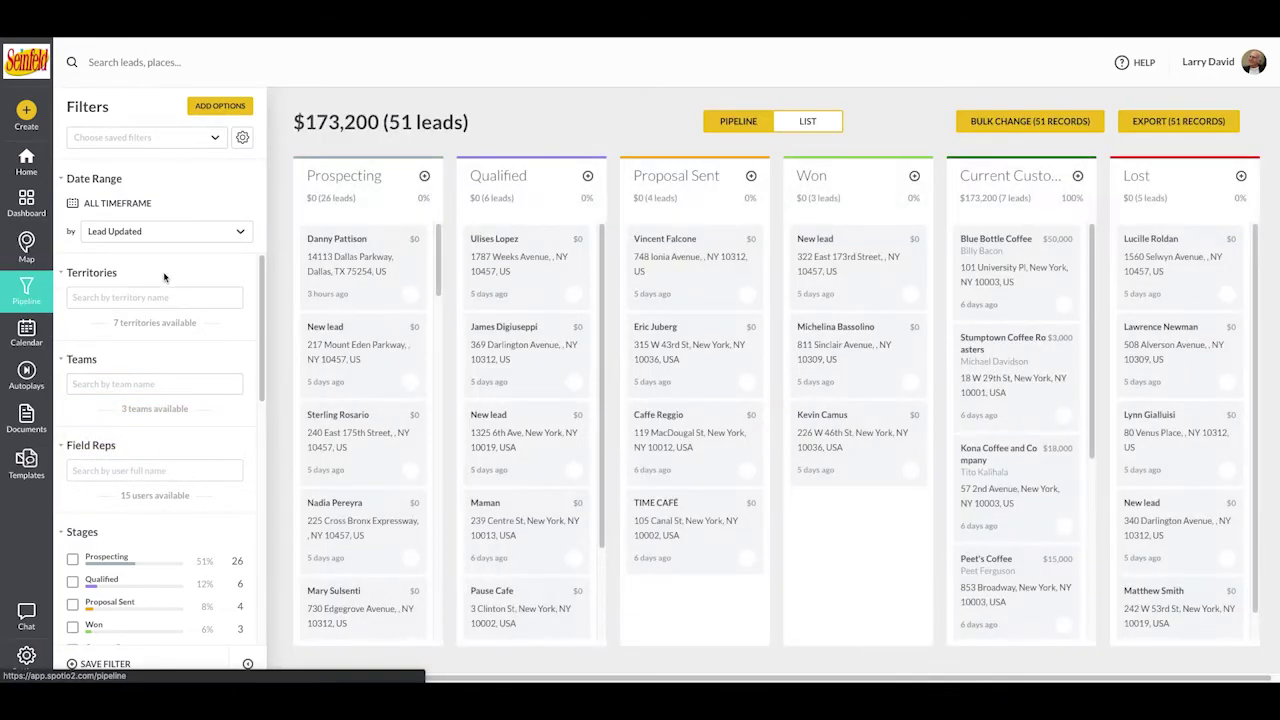
{"action": "scroll", "coordinate": [148, 376], "scroll_direction": "down", "scroll_amount": 1}
{"action": "left_click", "coordinate": [114, 337]}
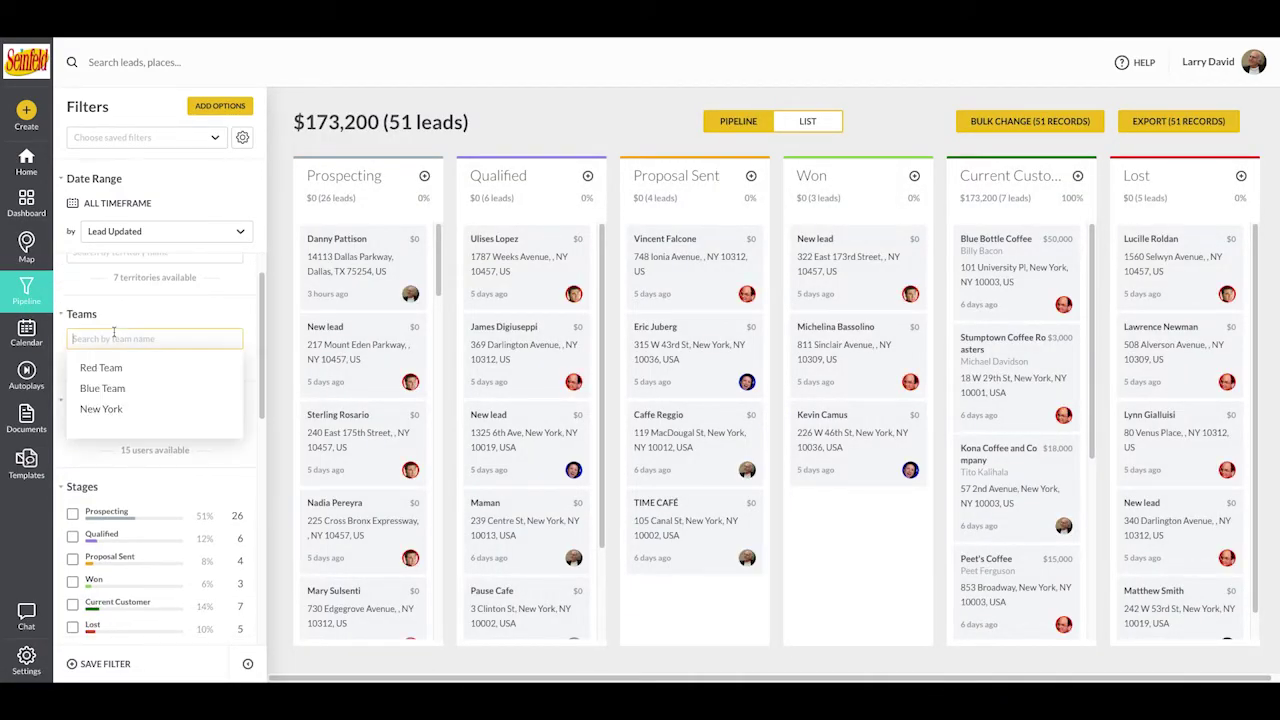
{"action": "left_click", "coordinate": [118, 386]}
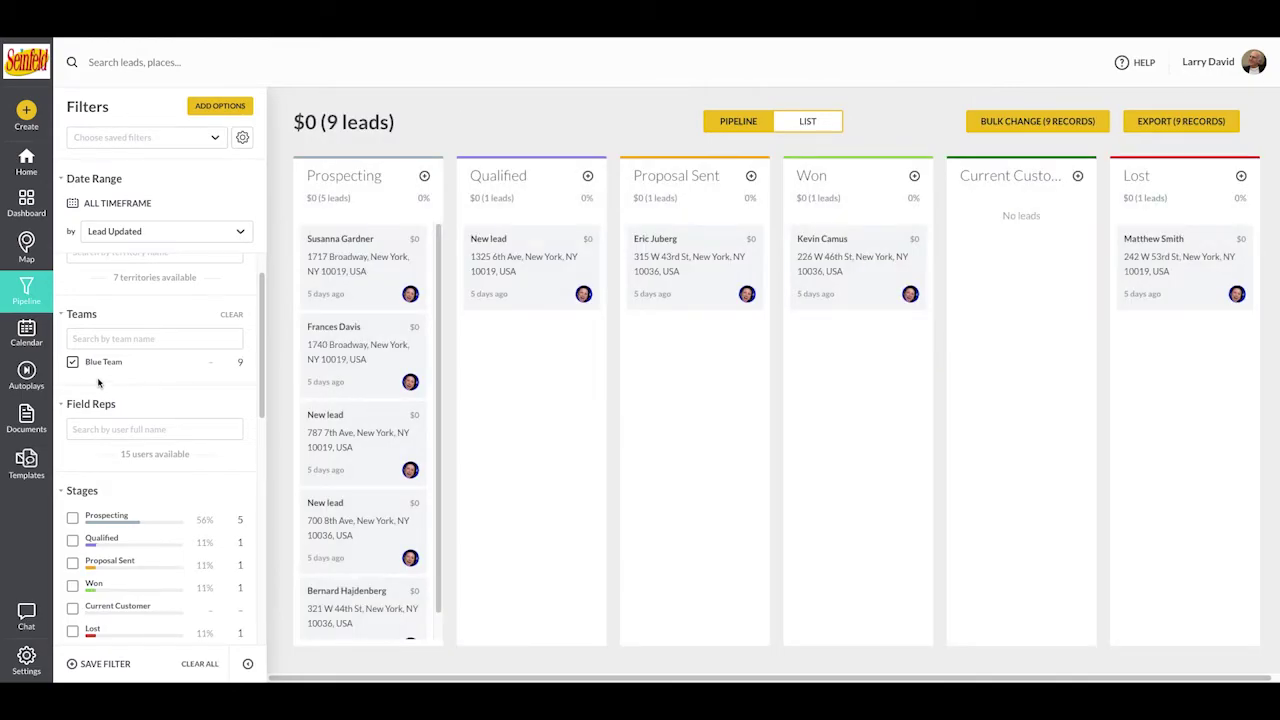
{"action": "left_click", "coordinate": [72, 362]}
{"action": "left_click", "coordinate": [129, 339]}
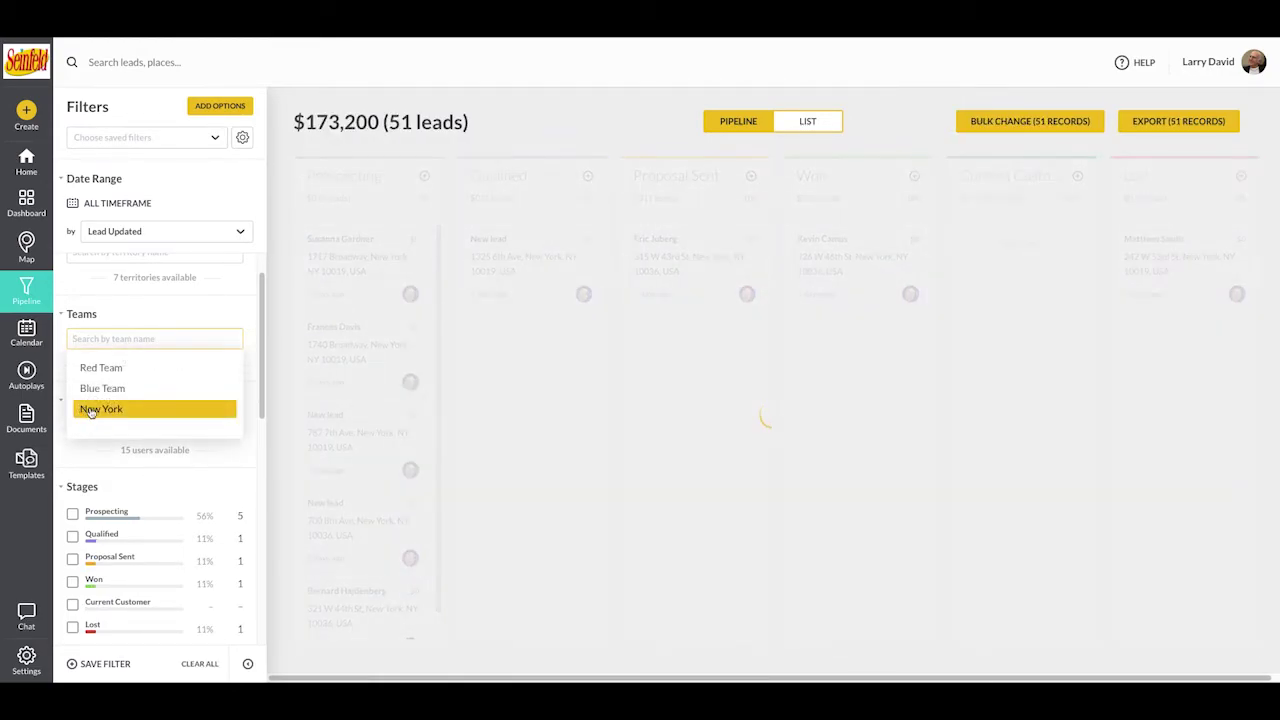
{"action": "left_click", "coordinate": [114, 367]}
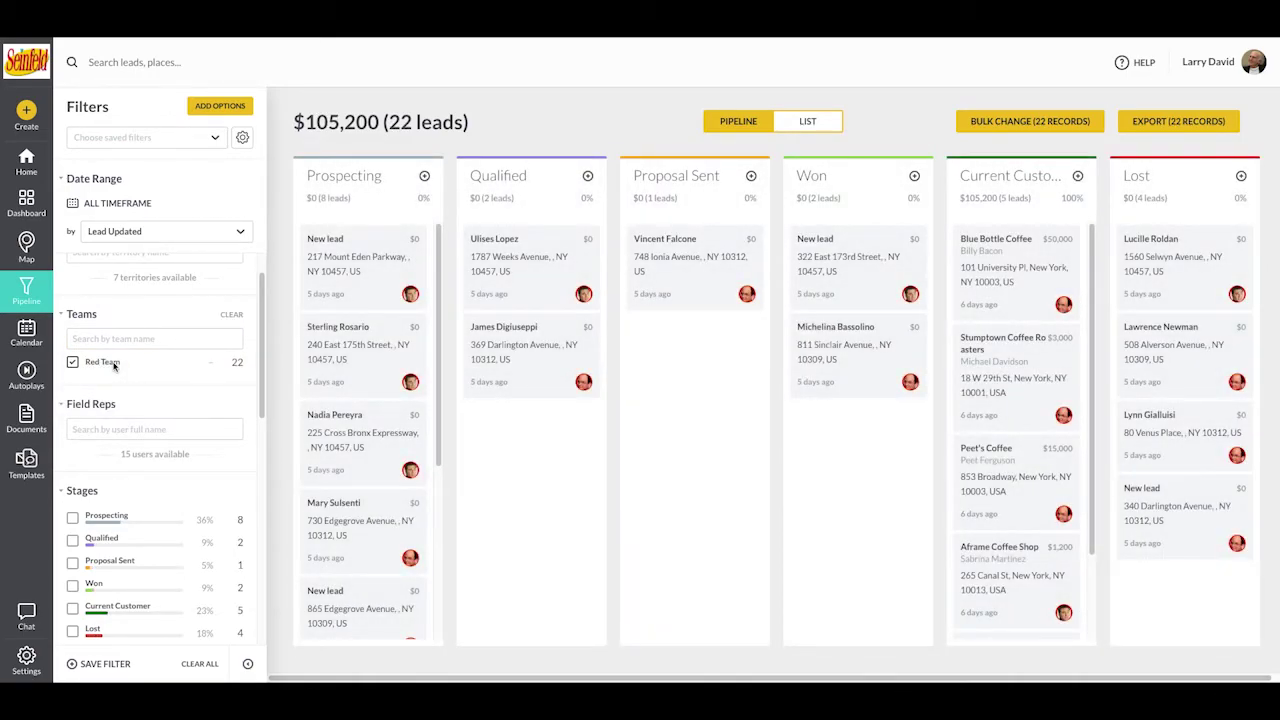
Step: Check the Calendar's team filter options, then go to the company Settings
{"action": "left_click", "coordinate": [26, 333]}
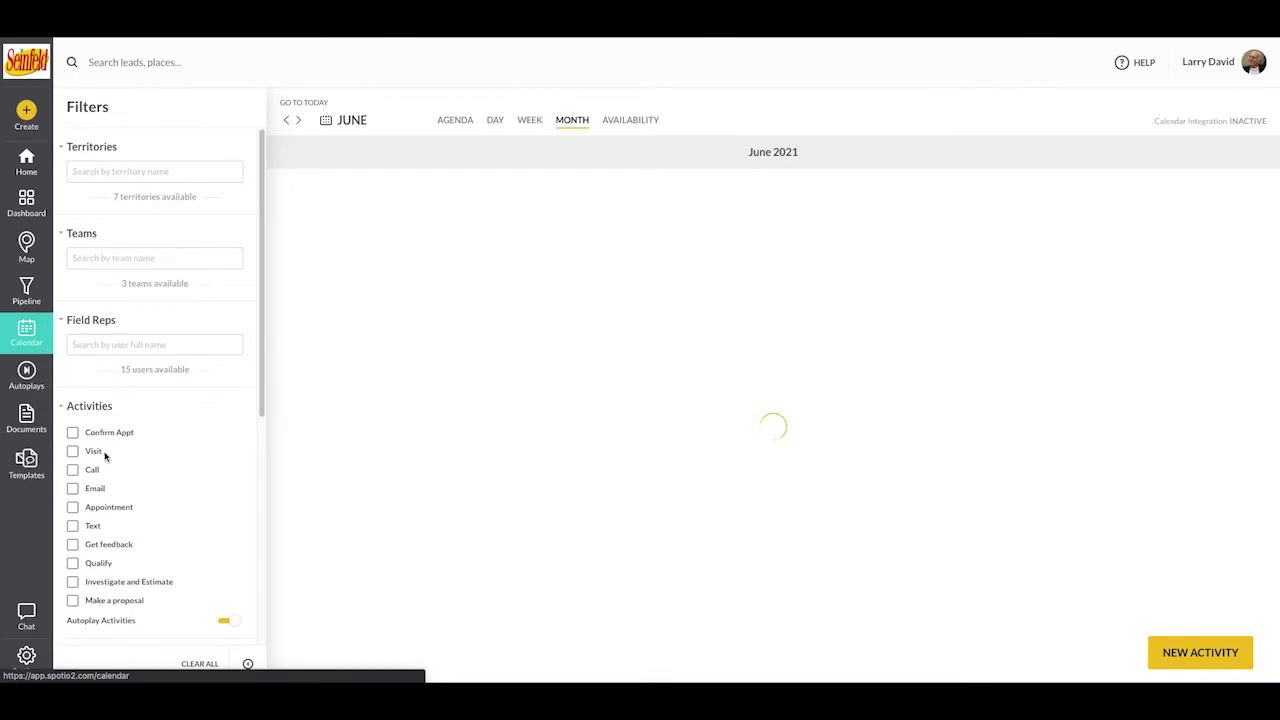
{"action": "left_click", "coordinate": [103, 258]}
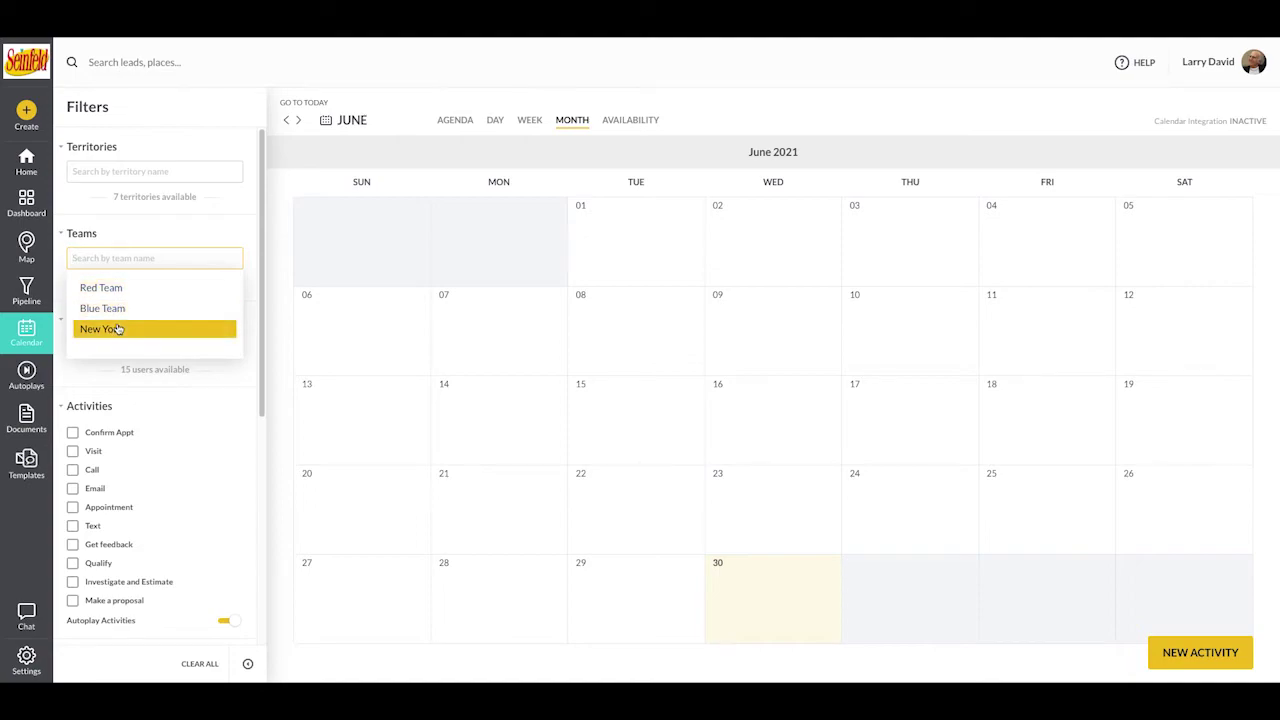
{"action": "left_click", "coordinate": [26, 658]}
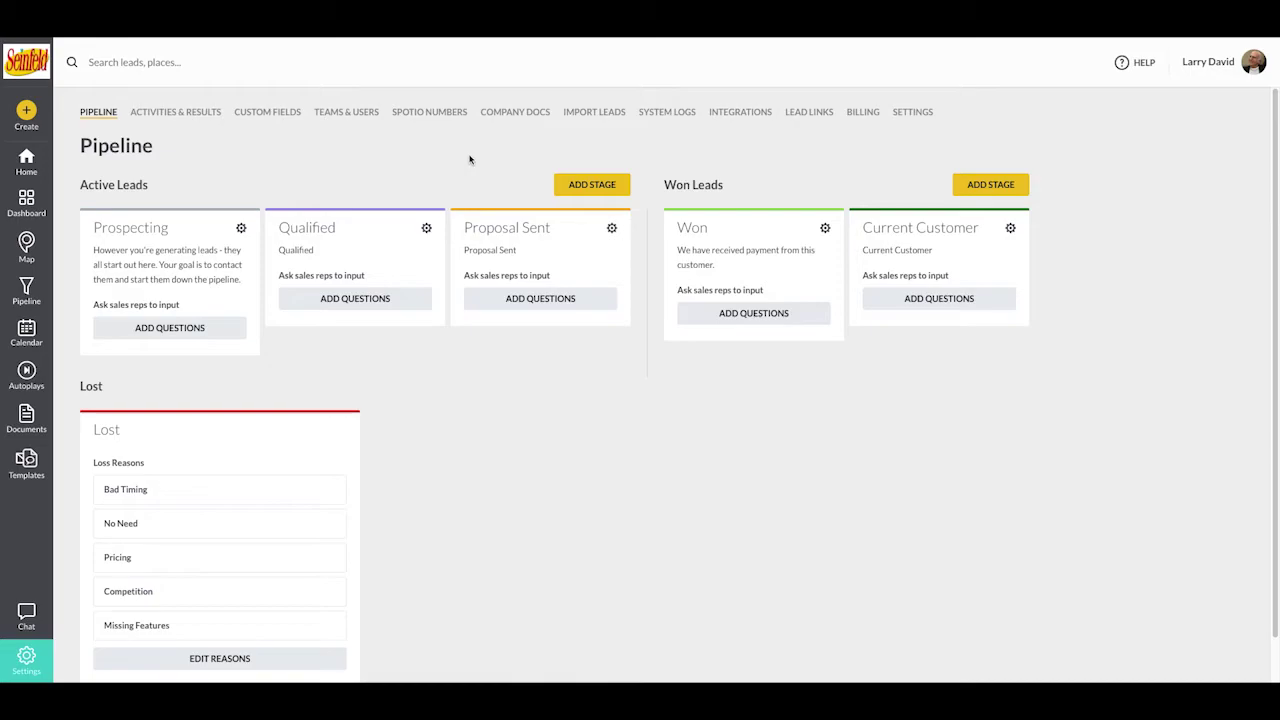
Step: Go to Security & Permissions settings and review the note that lead visibility is set to TEAMS
{"action": "left_click", "coordinate": [916, 112]}
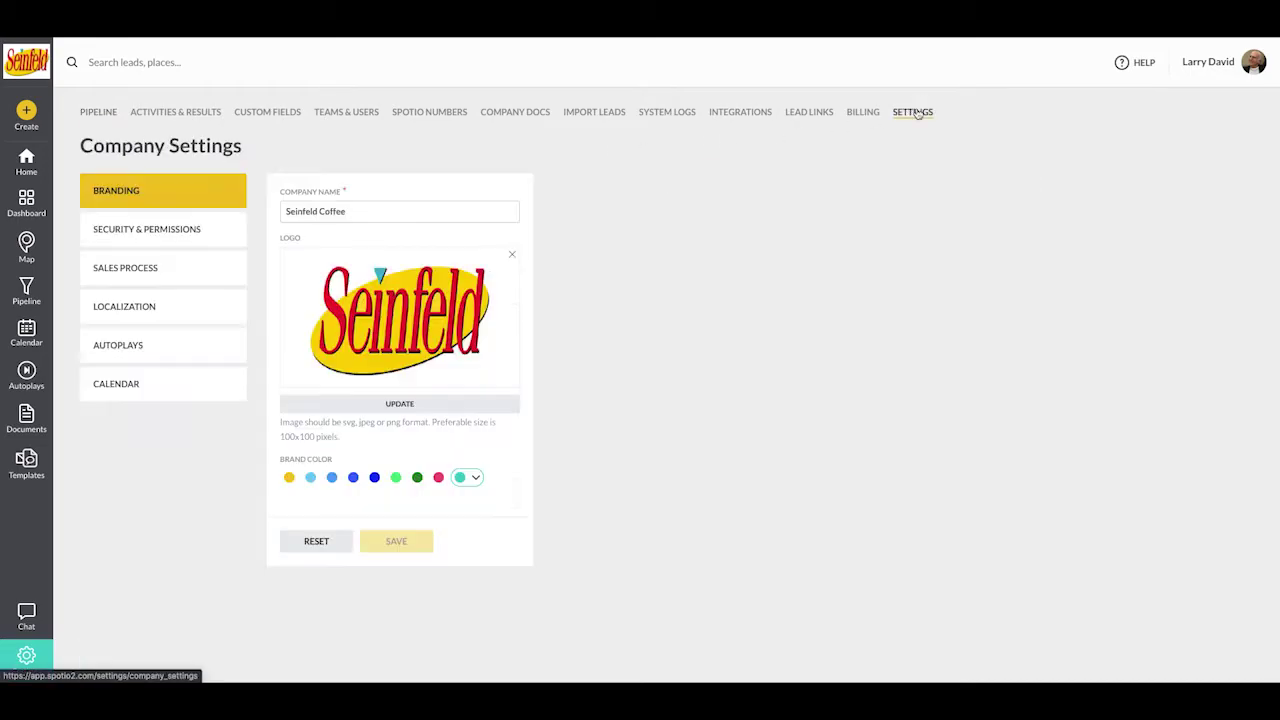
{"action": "left_click", "coordinate": [149, 236]}
{"action": "scroll", "coordinate": [370, 382], "scroll_direction": "down", "scroll_amount": 1}
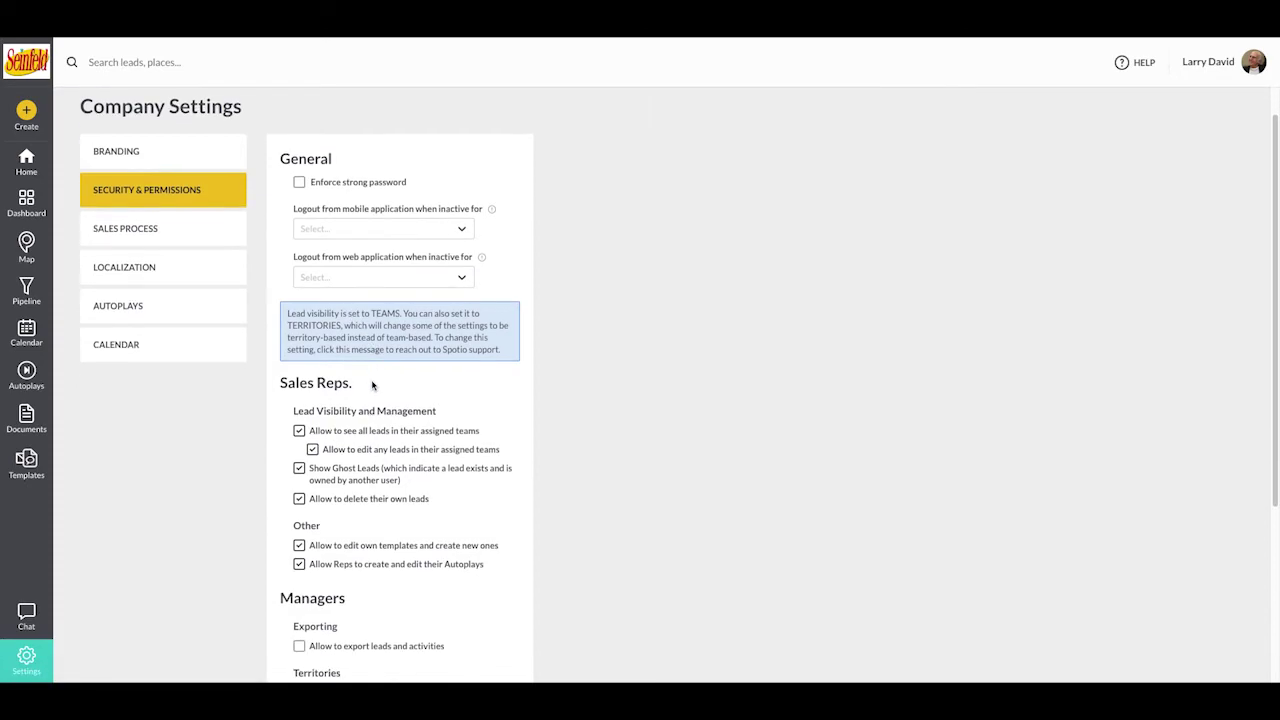
{"action": "left_click_drag", "start_coordinate": [287, 309], "coordinate": [400, 313]}
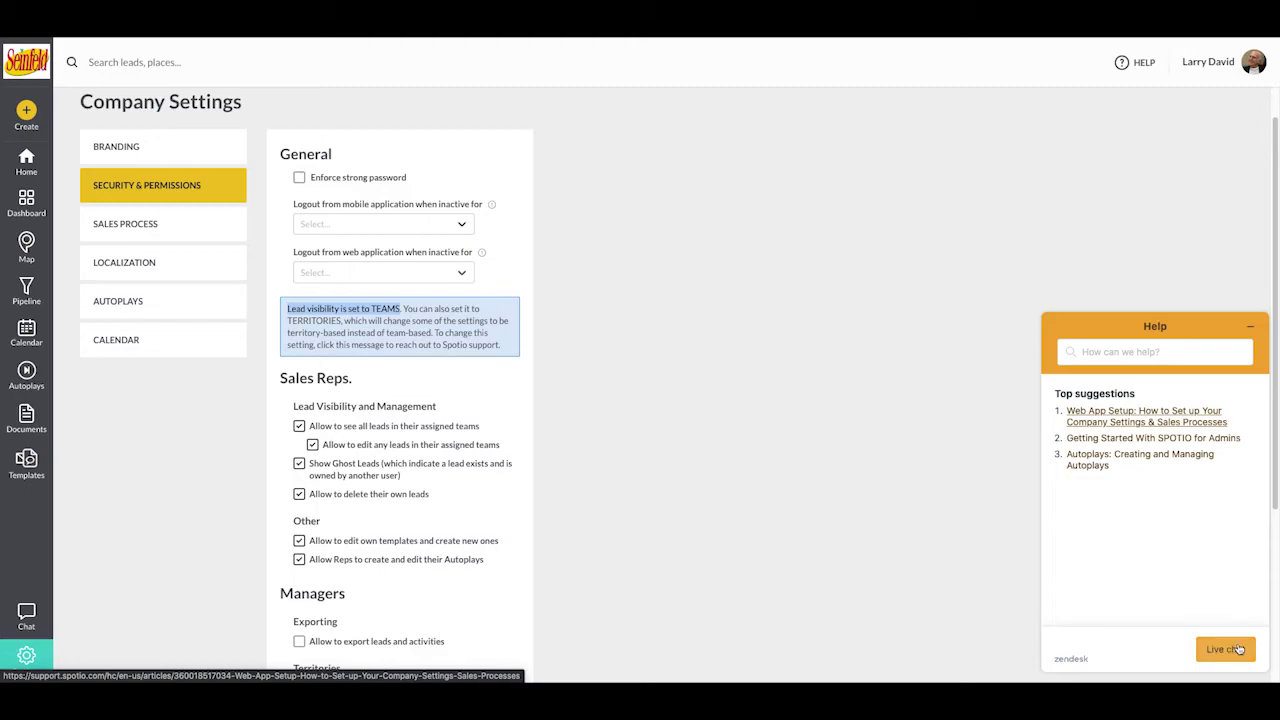
{"action": "left_click", "coordinate": [345, 325]}
Step: Uncheck 'Allow to see all leads in their assigned teams' for Sales Reps, then start a help search
{"action": "scroll", "coordinate": [380, 408], "scroll_direction": "down", "scroll_amount": 1}
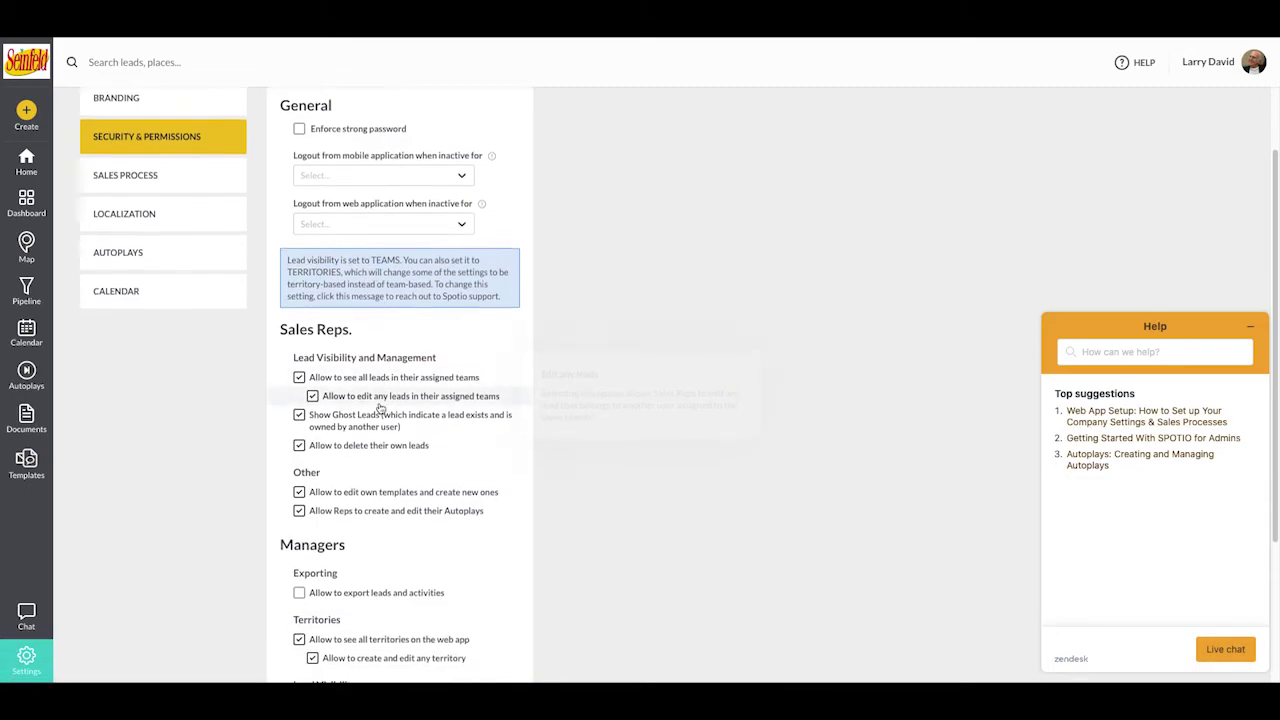
{"action": "scroll", "coordinate": [380, 408], "scroll_direction": "down", "scroll_amount": 1}
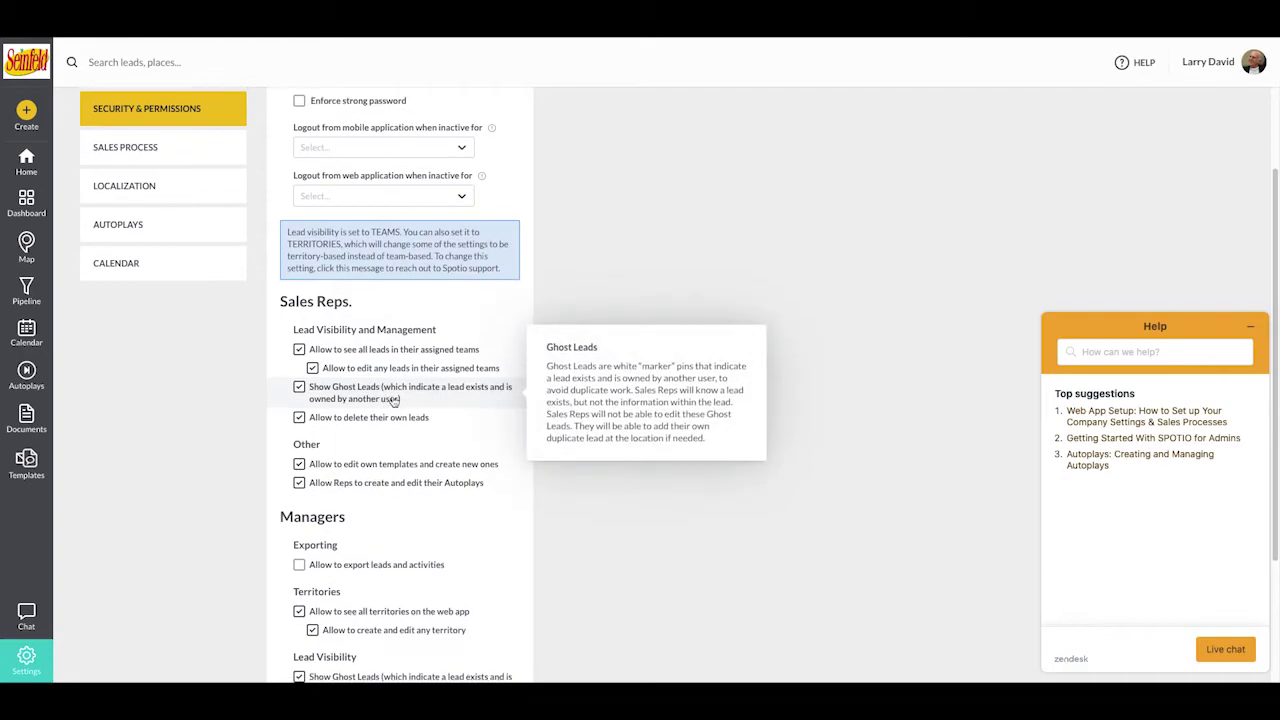
{"action": "left_click", "coordinate": [470, 356]}
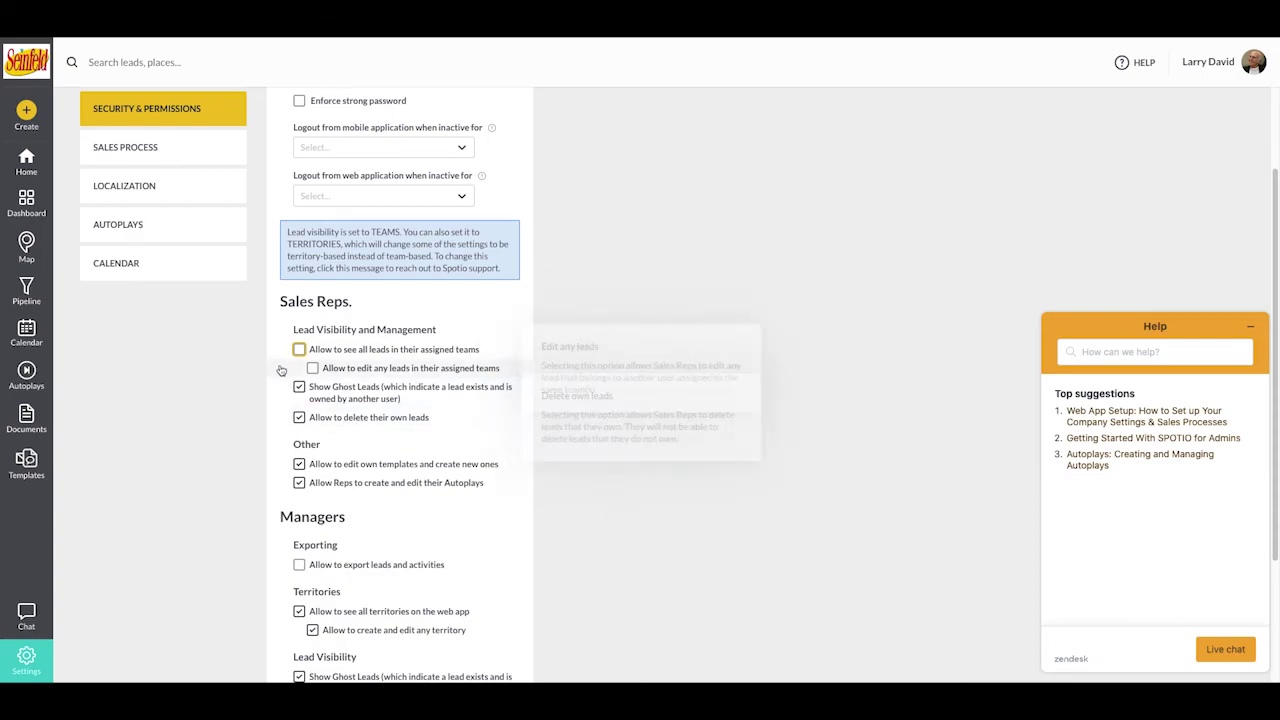
{"action": "scroll", "coordinate": [300, 385], "scroll_direction": "up", "scroll_amount": 3}
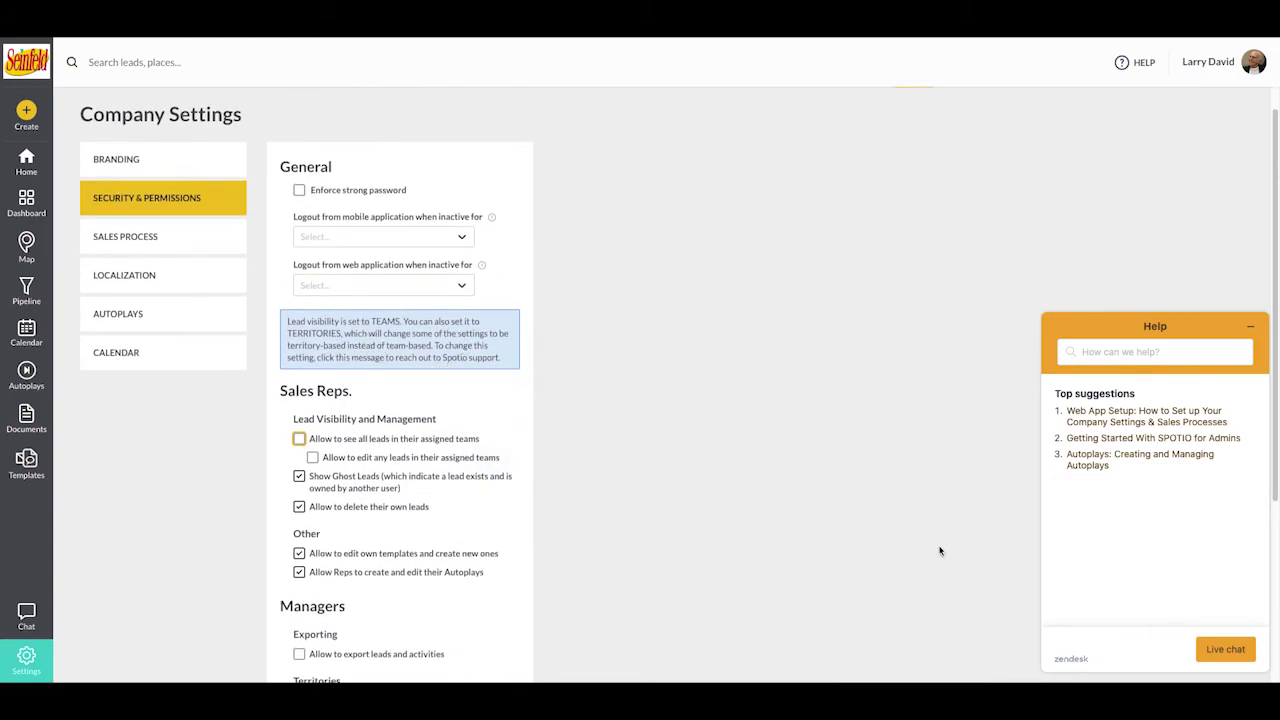
{"action": "left_click", "coordinate": [1105, 352]}
{"action": "scroll", "coordinate": [857, 380], "scroll_direction": "down", "scroll_amount": 5}
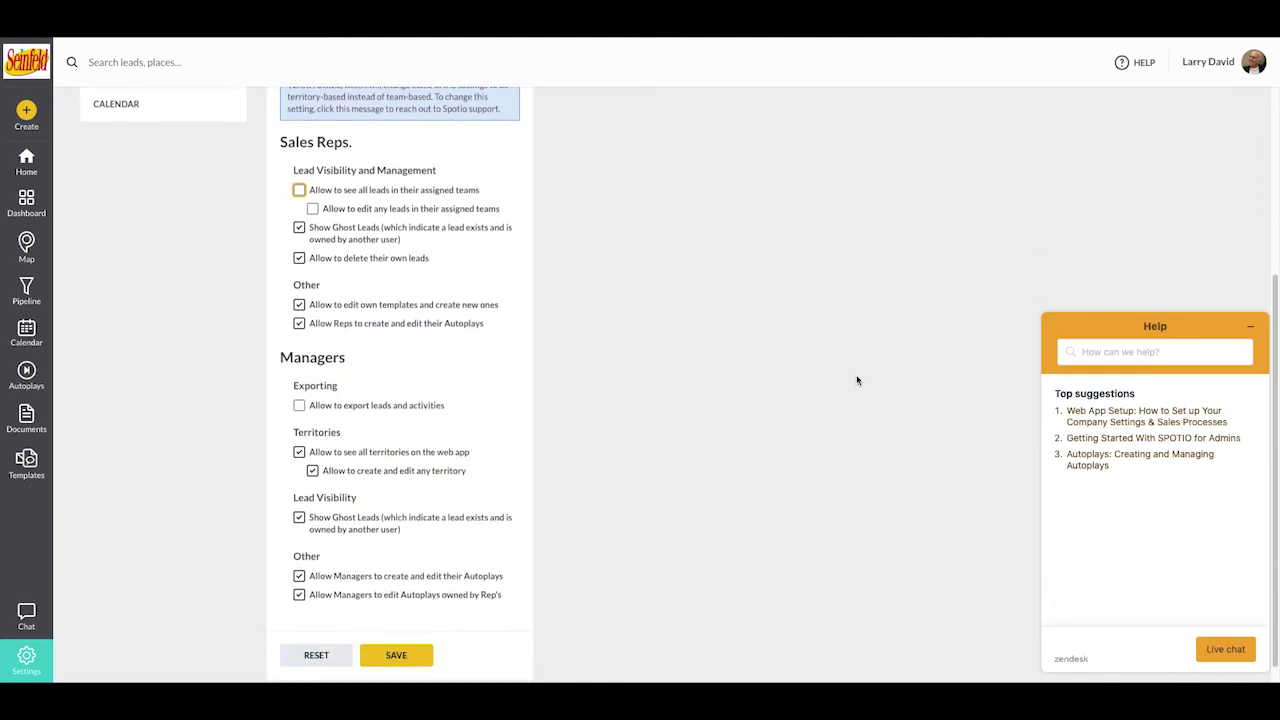